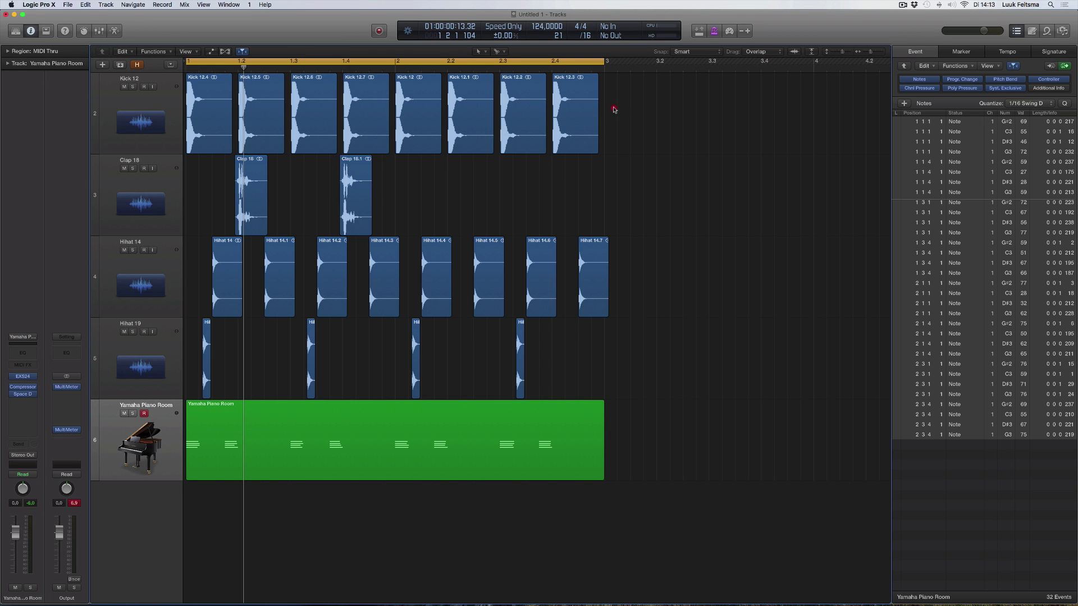
{"action": "mouse_move", "coordinate": [614, 109]}
{"action": "left_mouse_down"}
{"action": "mouse_move", "coordinate": [224, 106]}
{"action": "mouse_move", "coordinate": [624, 112]}
{"action": "left_mouse_up"}
{"action": "key", "text": "super+Left"}
{"action": "key", "text": "super+Left"}
{"action": "key", "text": "super+Left"}
{"action": "left_click_drag", "start_coordinate": [553, 114], "coordinate": [307, 105]}
{"action": "key", "text": "super+Left"}
{"action": "left_click_drag", "start_coordinate": [462, 121], "coordinate": [378, 106]}
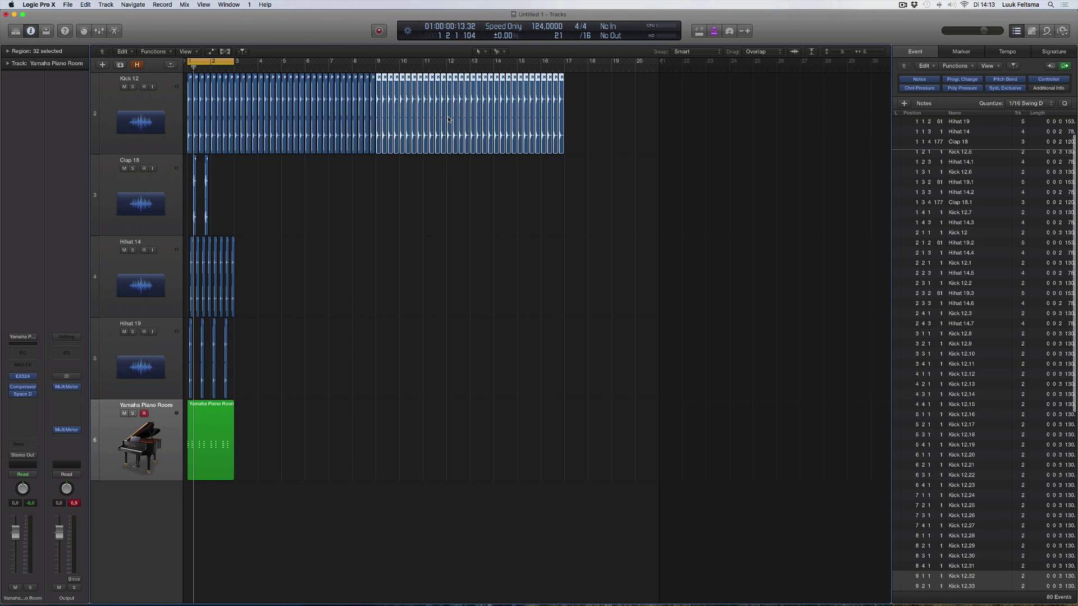
{"action": "left_click_drag", "start_coordinate": [646, 134], "coordinate": [559, 107]}
{"action": "key", "text": "super+Left"}
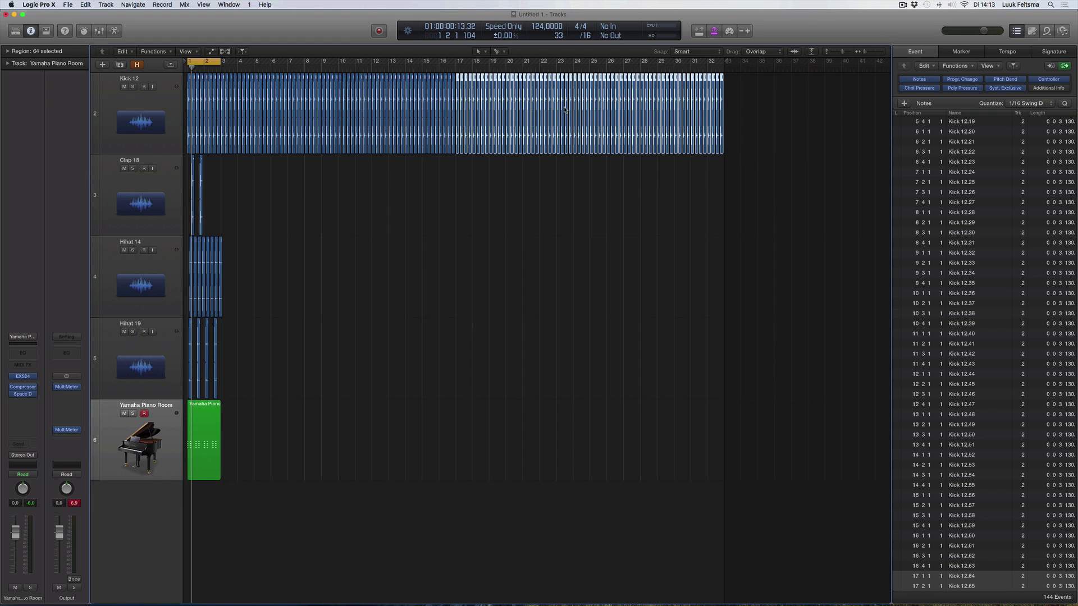
{"action": "left_click", "coordinate": [741, 137]}
{"action": "key", "text": "super+Left"}
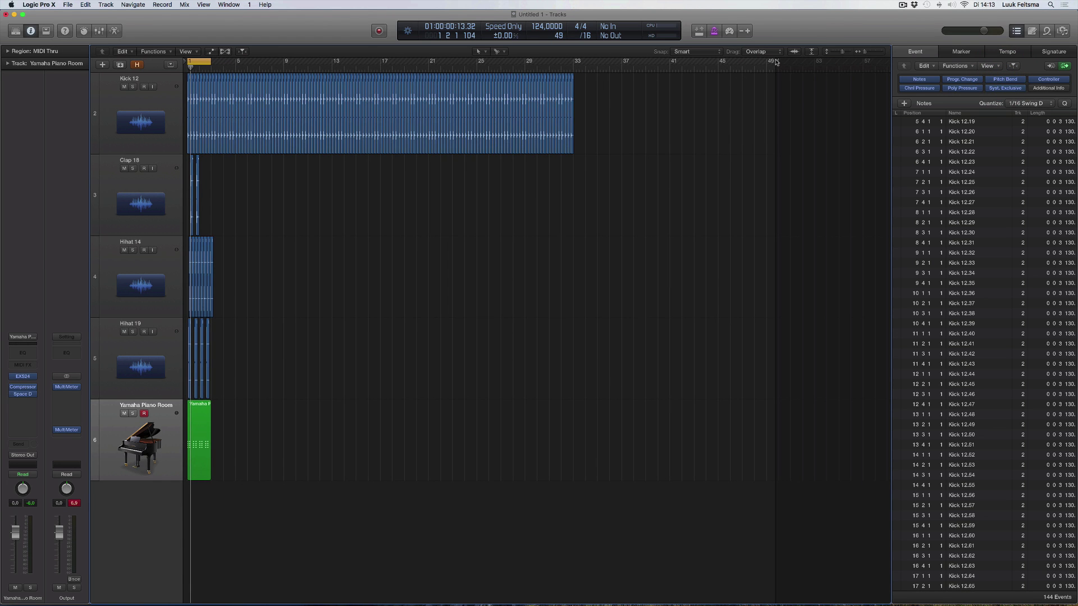
{"action": "key", "text": "super+Left"}
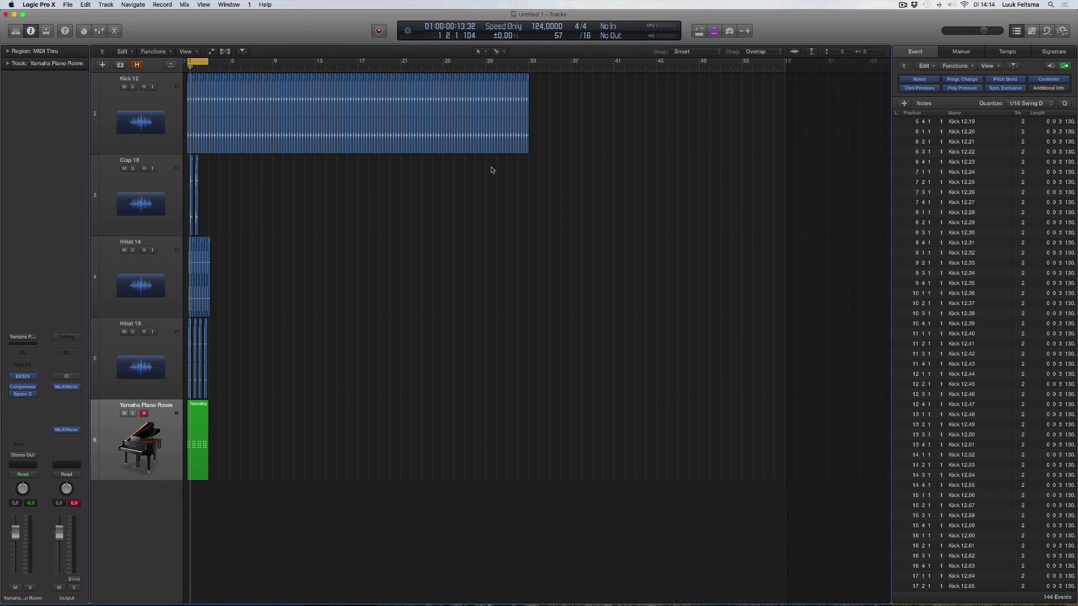
{"action": "left_click_drag", "start_coordinate": [491, 169], "coordinate": [511, 78]}
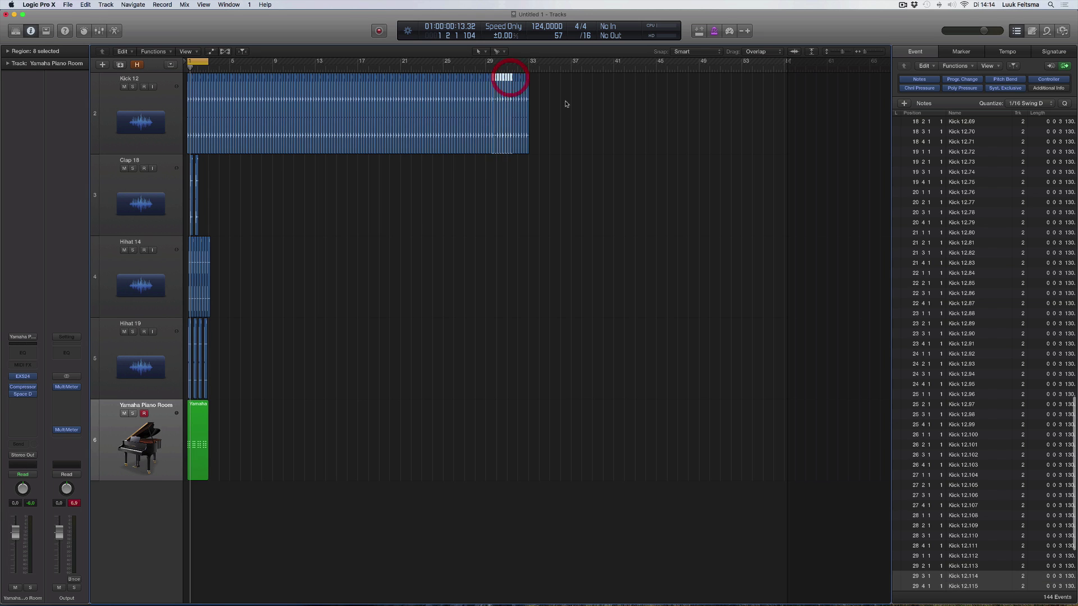
{"action": "left_click_drag", "start_coordinate": [552, 120], "coordinate": [211, 131]}
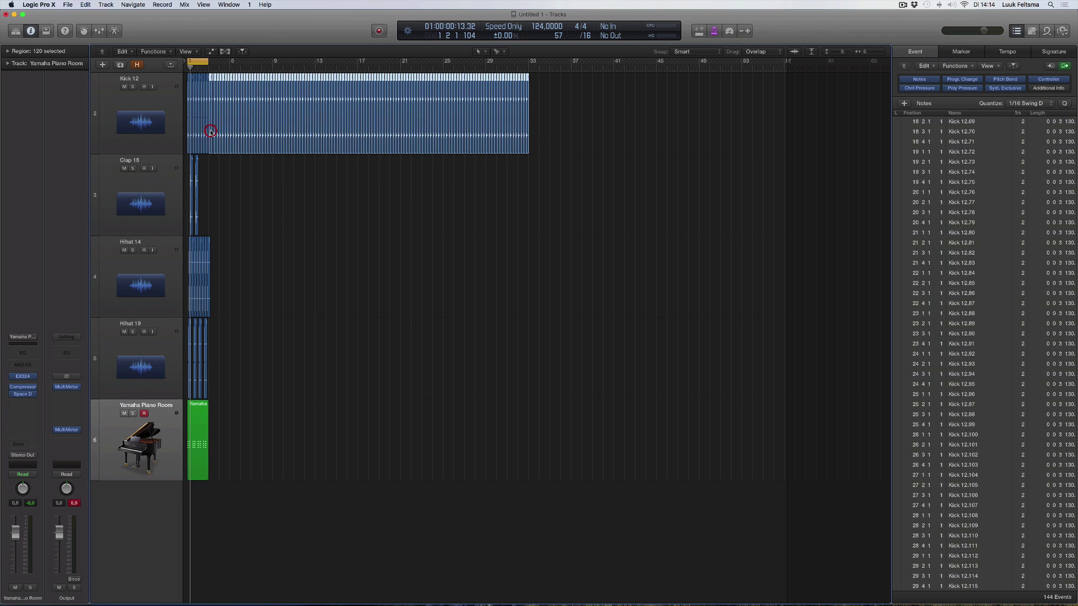
{"action": "key", "text": "Delete"}
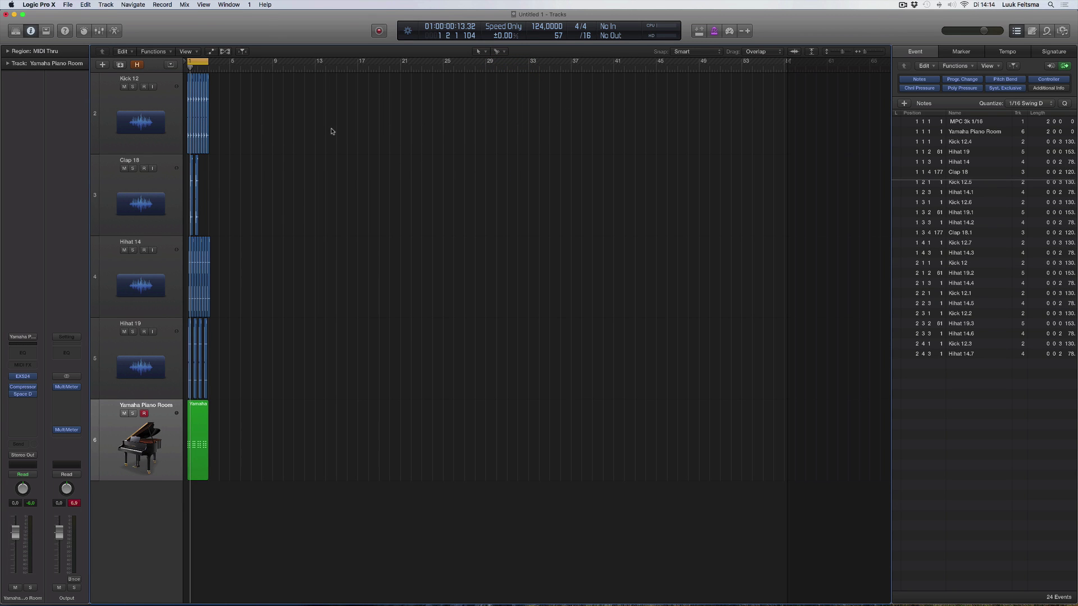
- Join the eight Kick 12 track regions into one Kick 12.4 region and extend its end right
{"action": "key", "text": "super+a"}
{"action": "key", "text": "z"}
{"action": "key", "text": "super+Left"}
{"action": "key", "text": "super+Left"}
{"action": "key", "text": "super+Right"}
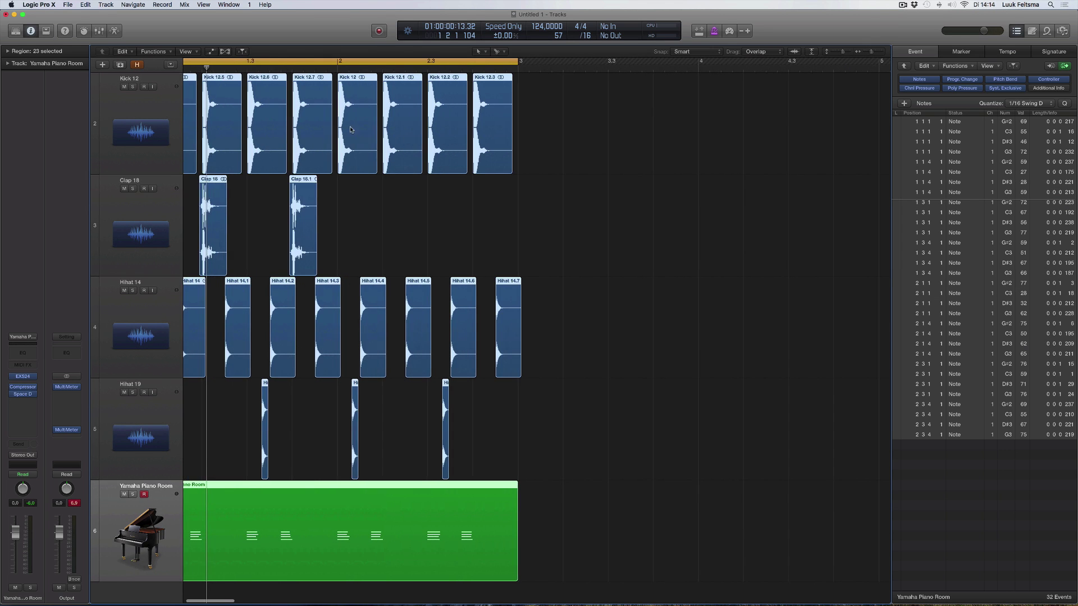
{"action": "scroll", "coordinate": [351, 130], "scroll_direction": "left", "scroll_amount": 2}
{"action": "left_click", "coordinate": [613, 113]}
{"action": "left_click", "coordinate": [162, 128]}
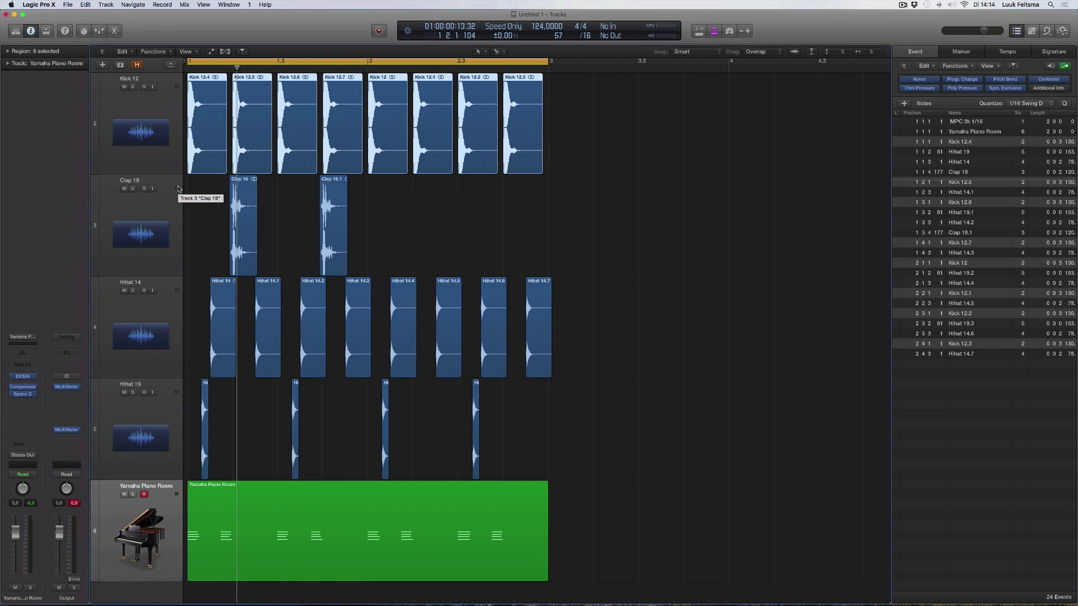
{"action": "key", "text": "super+j"}
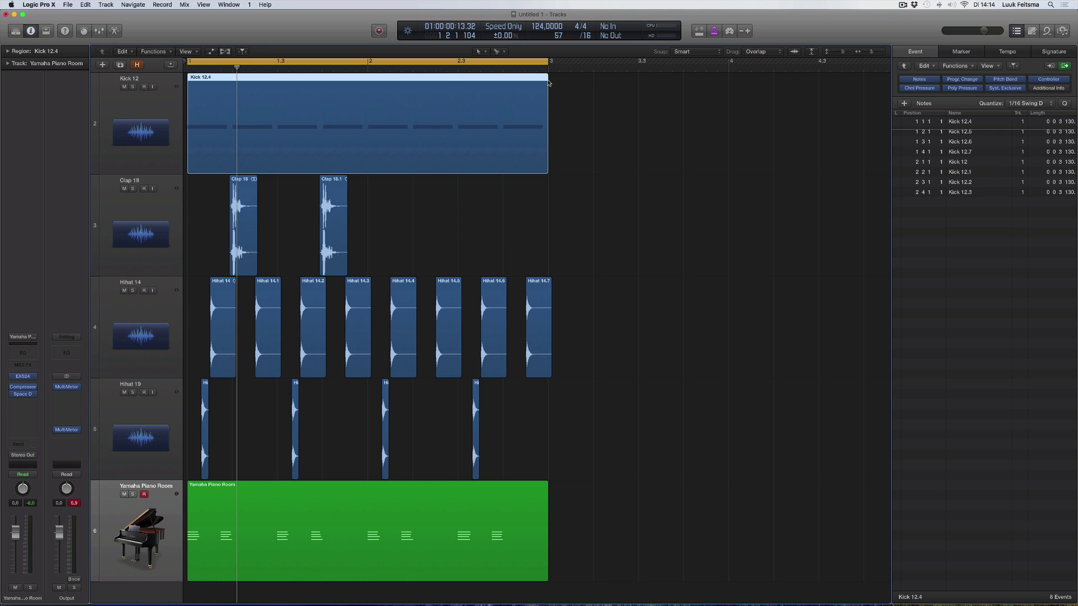
{"action": "left_click_drag", "start_coordinate": [549, 83], "coordinate": [527, 109]}
{"action": "double_click", "coordinate": [317, 126]}
{"action": "left_click", "coordinate": [573, 221]}
{"action": "left_click", "coordinate": [482, 153]}
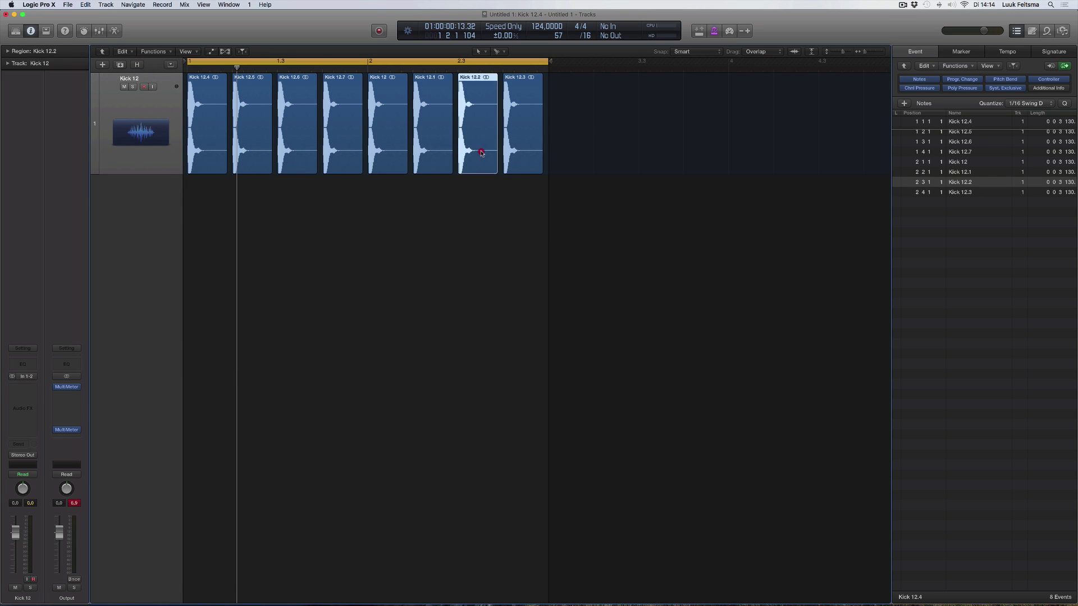
{"action": "left_click_drag", "start_coordinate": [482, 153], "coordinate": [353, 163]}
{"action": "key", "text": "super+z"}
{"action": "double_click", "coordinate": [393, 201]}
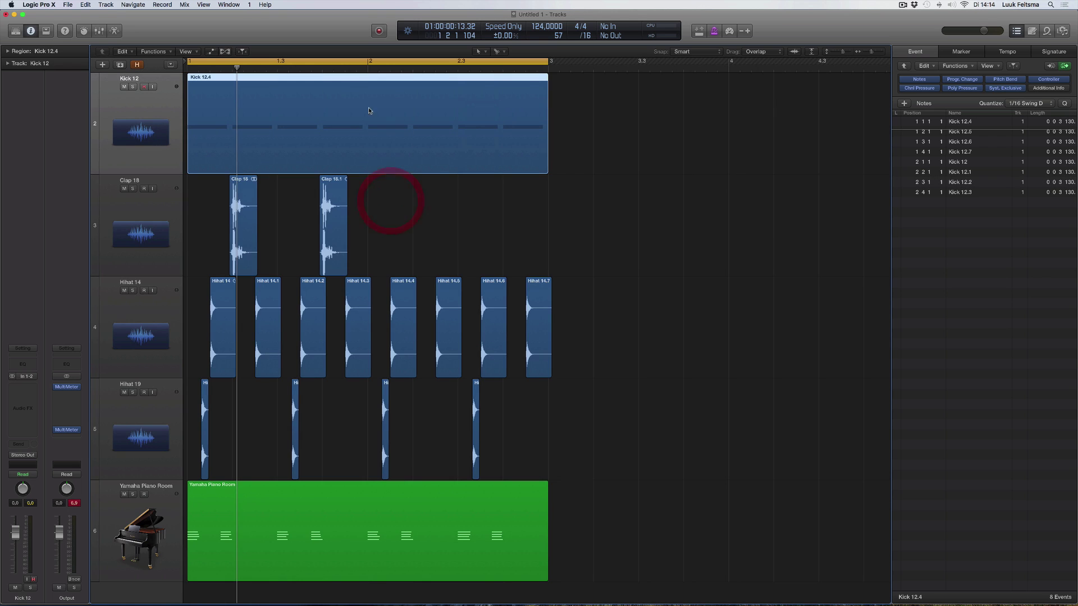
{"action": "left_click", "coordinate": [368, 95]}
{"action": "left_click_drag", "start_coordinate": [396, 112], "coordinate": [567, 222]}
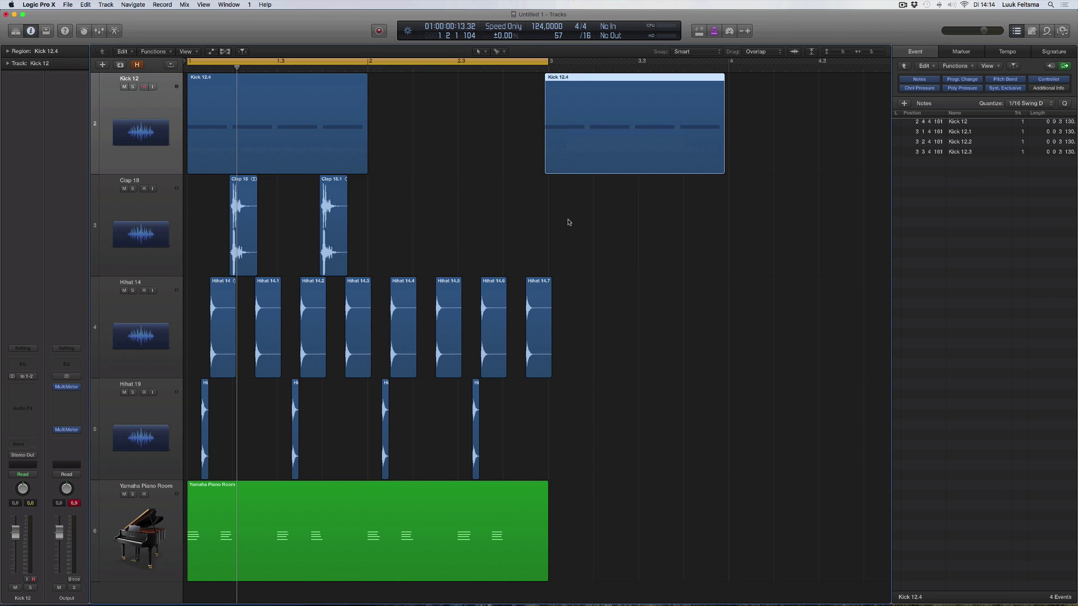
{"action": "key", "text": "super+z"}
{"action": "left_click", "coordinate": [501, 88]}
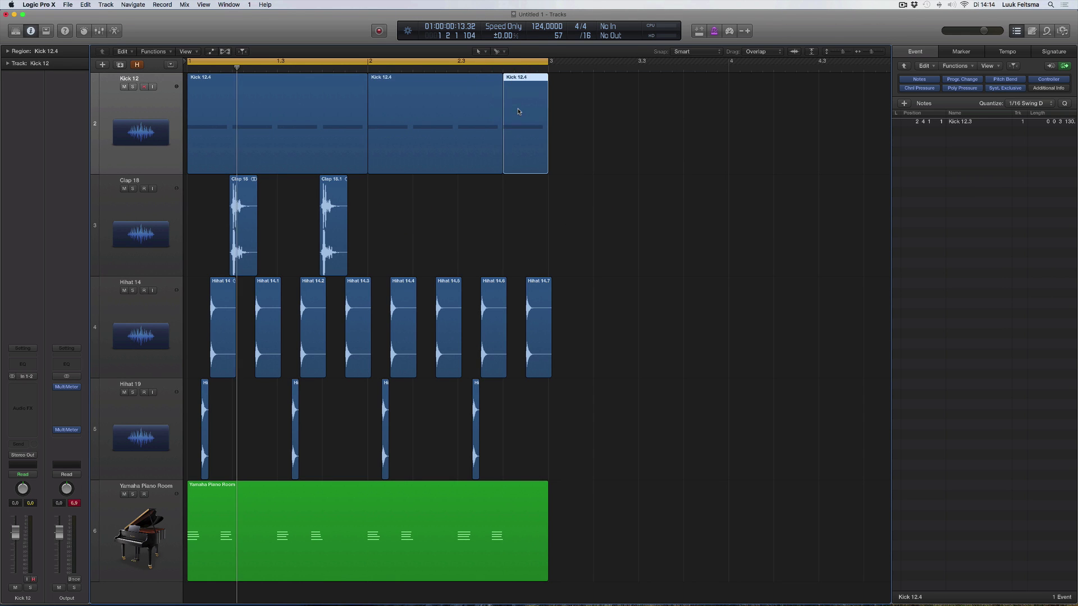
{"action": "key", "text": "ctrl+m"}
{"action": "key", "text": "ctrl+m"}
{"action": "left_click", "coordinate": [512, 190]}
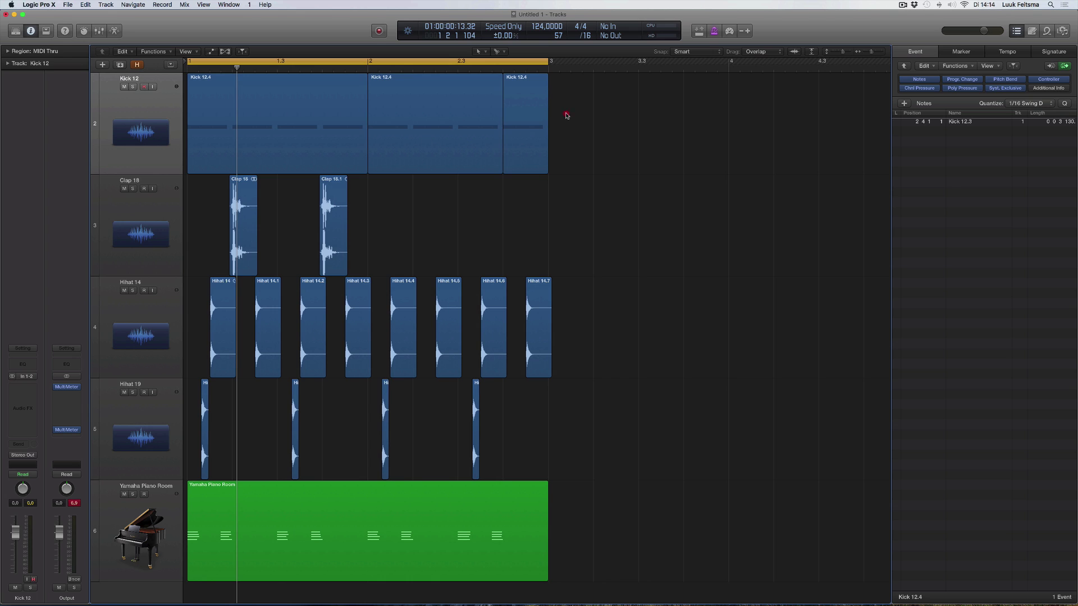
{"action": "left_click_drag", "start_coordinate": [565, 113], "coordinate": [224, 113]}
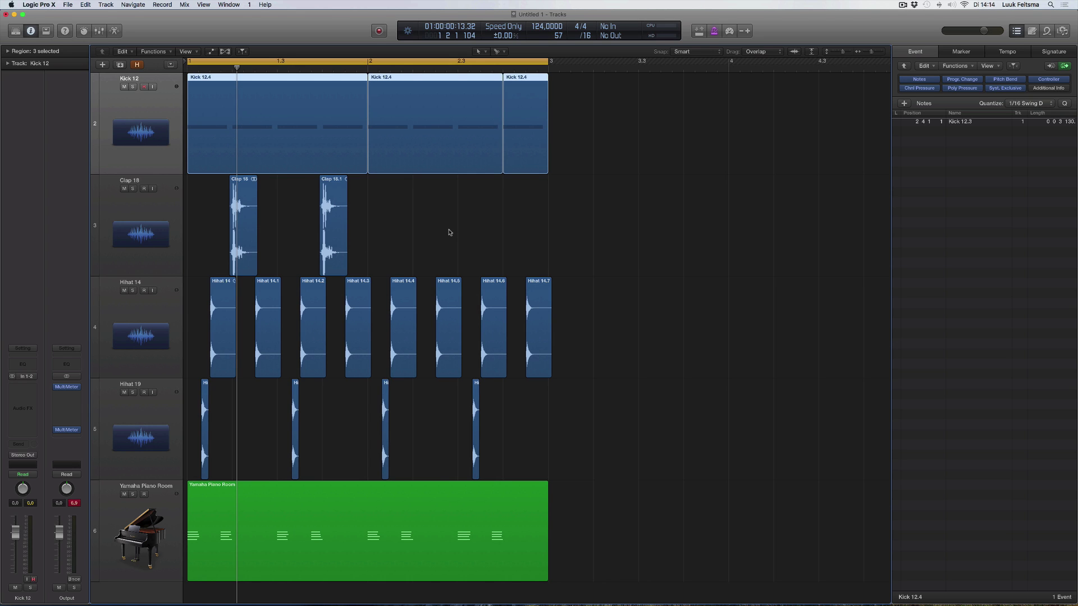
{"action": "key", "text": "super+j"}
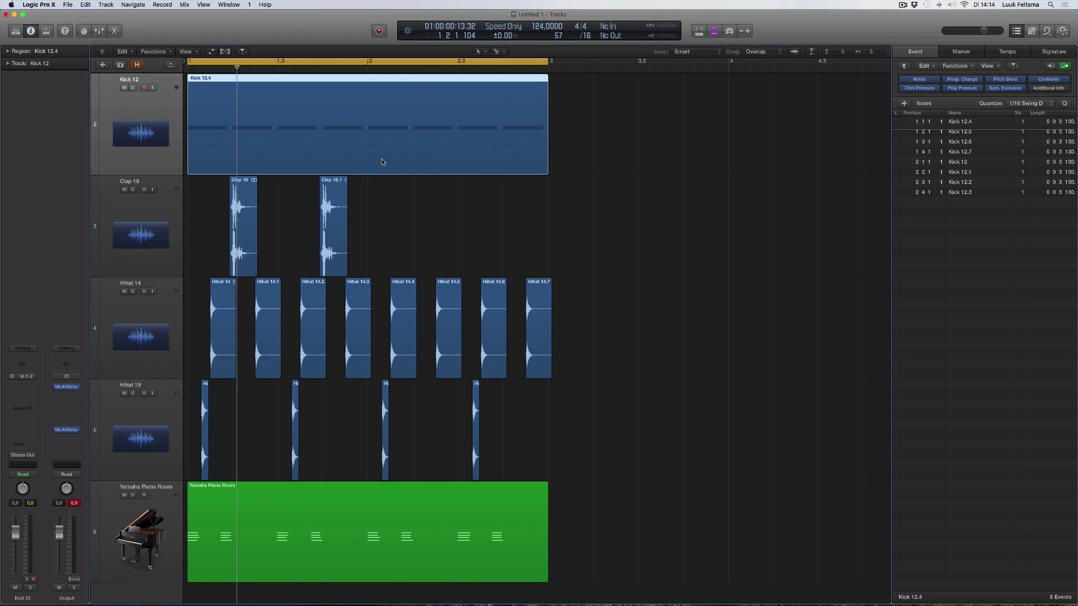
- Split the Clap 18 region and try copying both clap regions right, then undo the copy
{"action": "key", "text": "super+Right"}
{"action": "key", "text": "super+Right"}
{"action": "key", "text": "super+Right"}
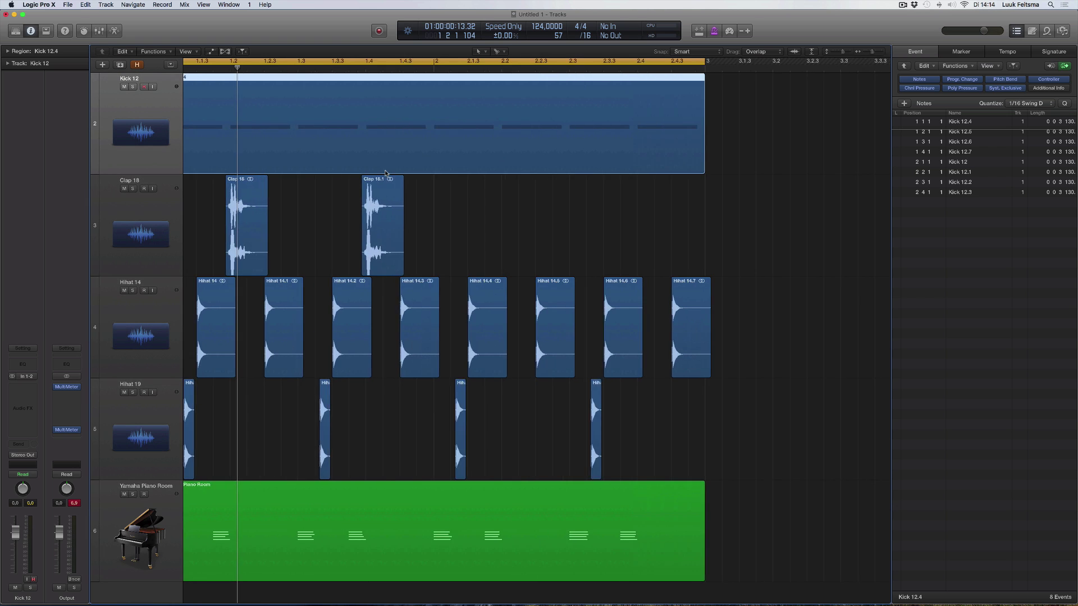
{"action": "key", "text": "super+Right"}
{"action": "key", "text": "super+Right"}
{"action": "key", "text": "super+Right"}
{"action": "key", "text": "super+Right"}
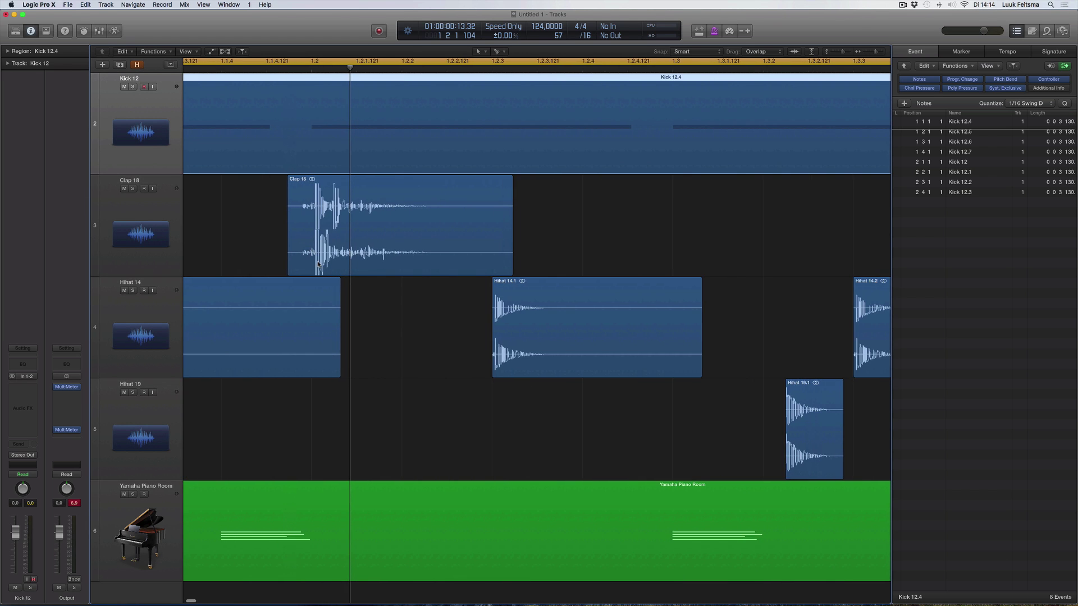
{"action": "left_click_drag", "start_coordinate": [316, 262], "coordinate": [258, 260]}
{"action": "left_click", "coordinate": [258, 241]}
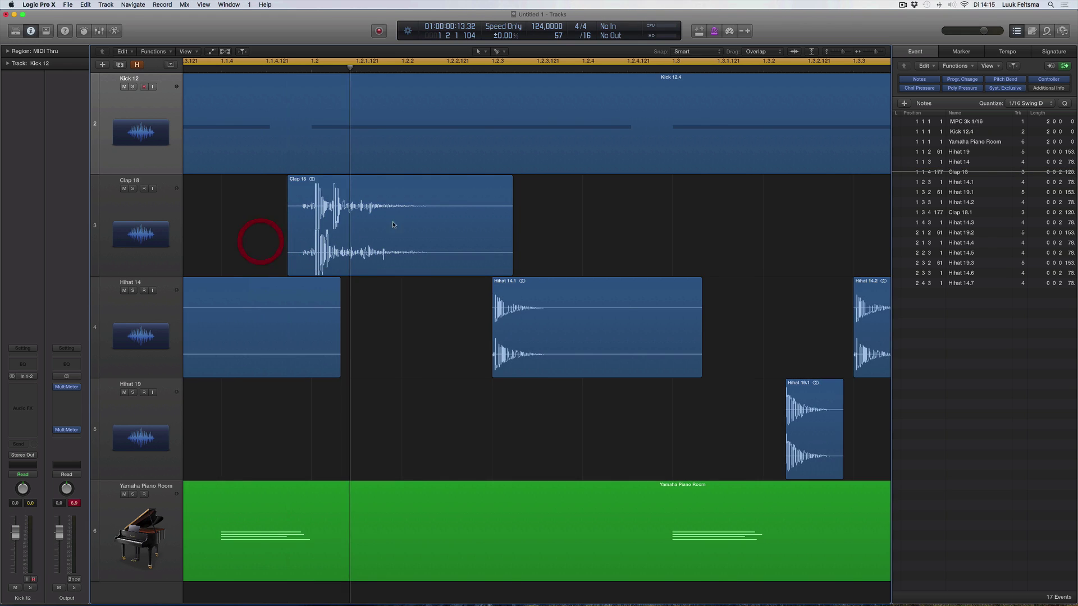
{"action": "key", "text": "super+Left"}
{"action": "key", "text": "super+Left"}
{"action": "left_click", "coordinate": [315, 209], "text": "shift"}
{"action": "left_click_drag", "start_coordinate": [316, 209], "coordinate": [225, 227]}
{"action": "key", "text": "super+z"}
- Join the claps into Clap 18, loop it to bar 3, convert the loop and join again
{"action": "key", "text": "super+j"}
{"action": "key", "text": "super+Left"}
{"action": "key", "text": "super+Left"}
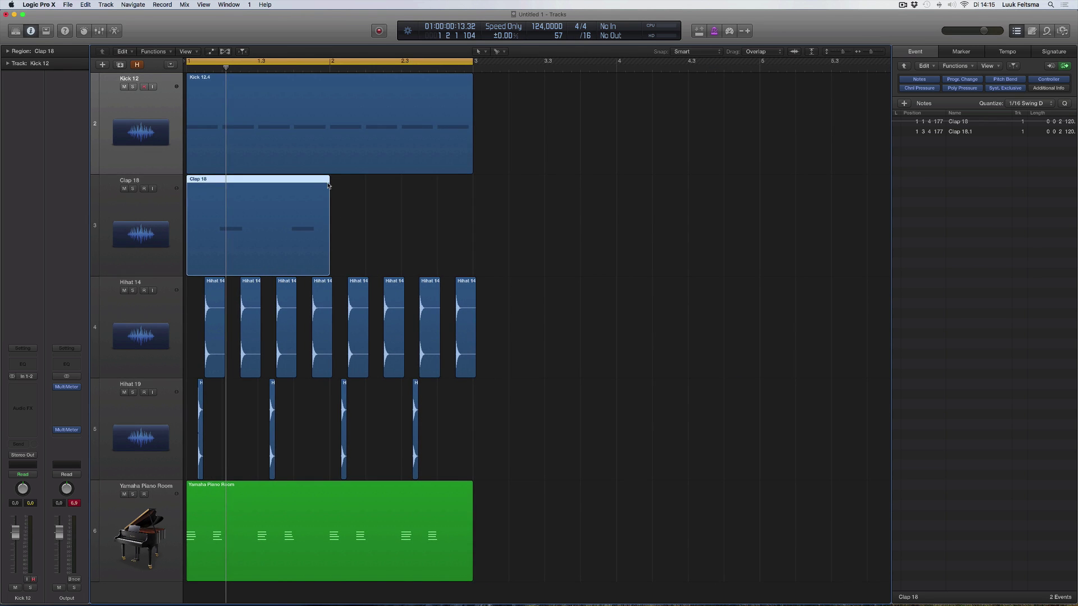
{"action": "left_click_drag", "start_coordinate": [328, 186], "coordinate": [472, 187]}
{"action": "key", "text": "ctrl+l"}
{"action": "key", "text": "super+j"}
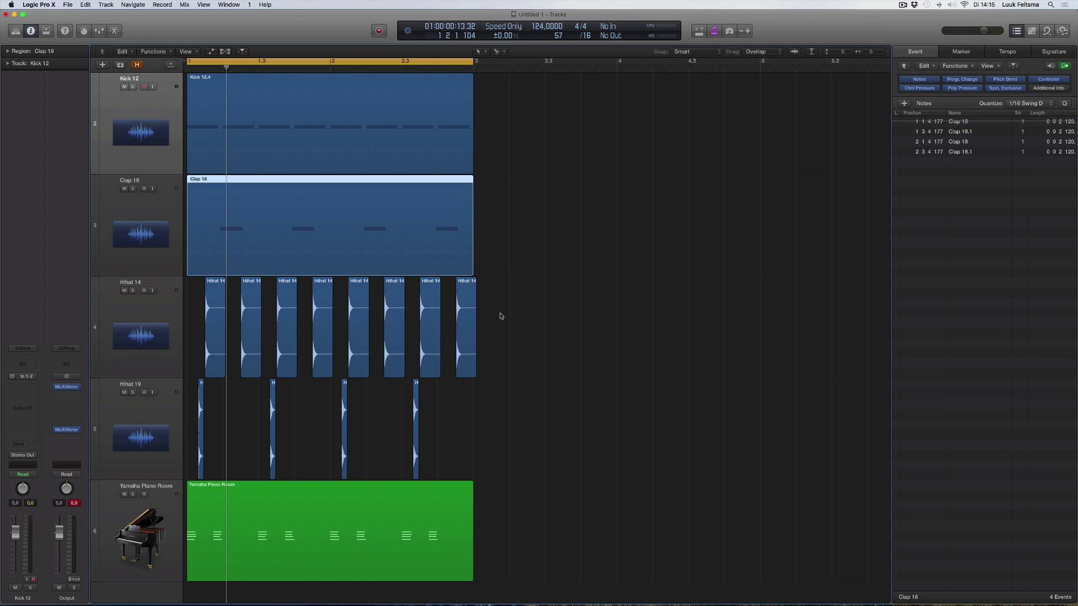
- Select the Hihat 14 and Hihat 19 regions, solo them and play them back
{"action": "left_click", "coordinate": [167, 332]}
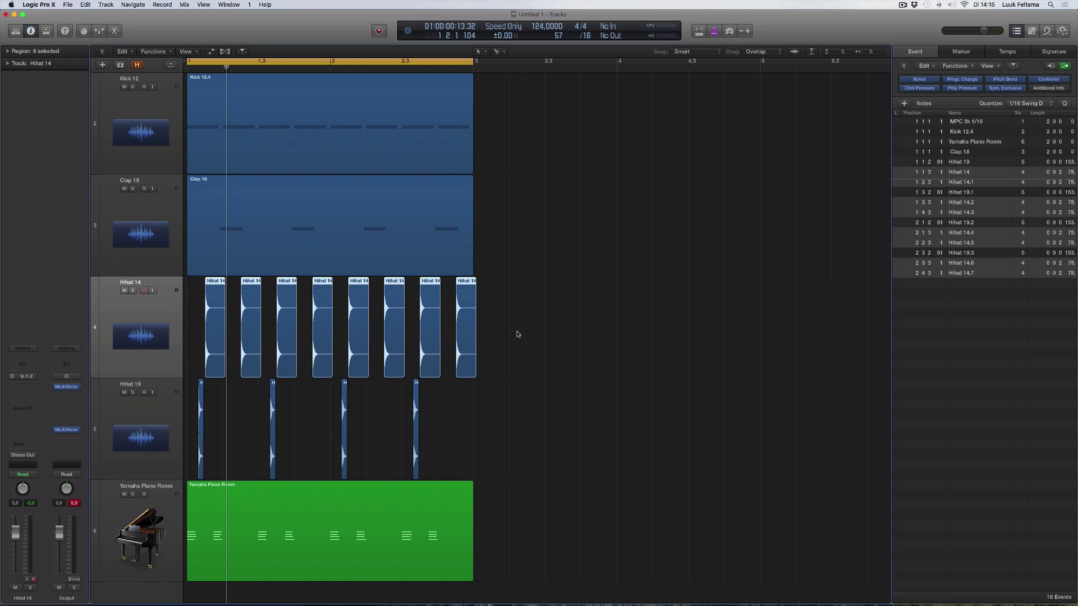
{"action": "left_click_drag", "start_coordinate": [519, 315], "coordinate": [197, 439]}
{"action": "key", "text": "ctrl+s"}
{"action": "key", "text": "space"}
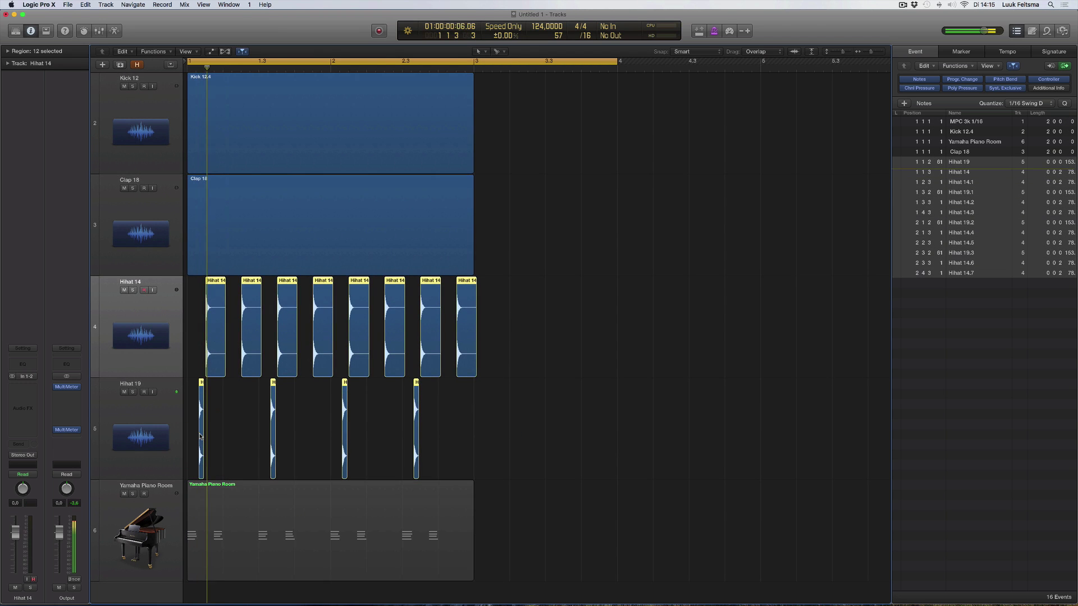
{"action": "left_click", "coordinate": [247, 465]}
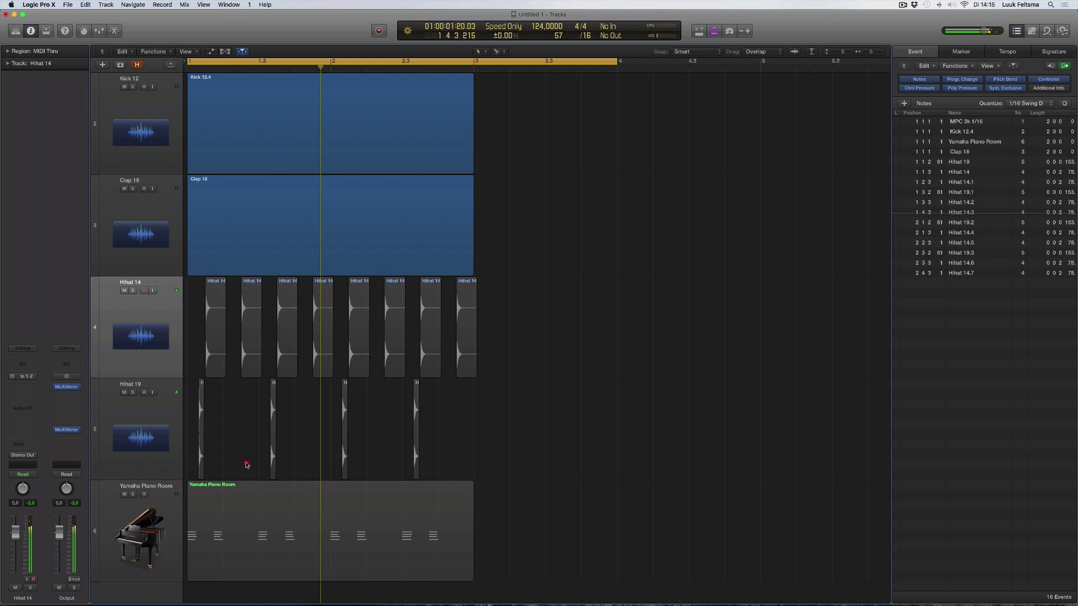
- Pack the hihat regions into a folder and trim it at bar 3, then undo the folder changes
{"action": "left_click_drag", "start_coordinate": [533, 325], "coordinate": [196, 447]}
{"action": "key", "text": "super+ctrl+f"}
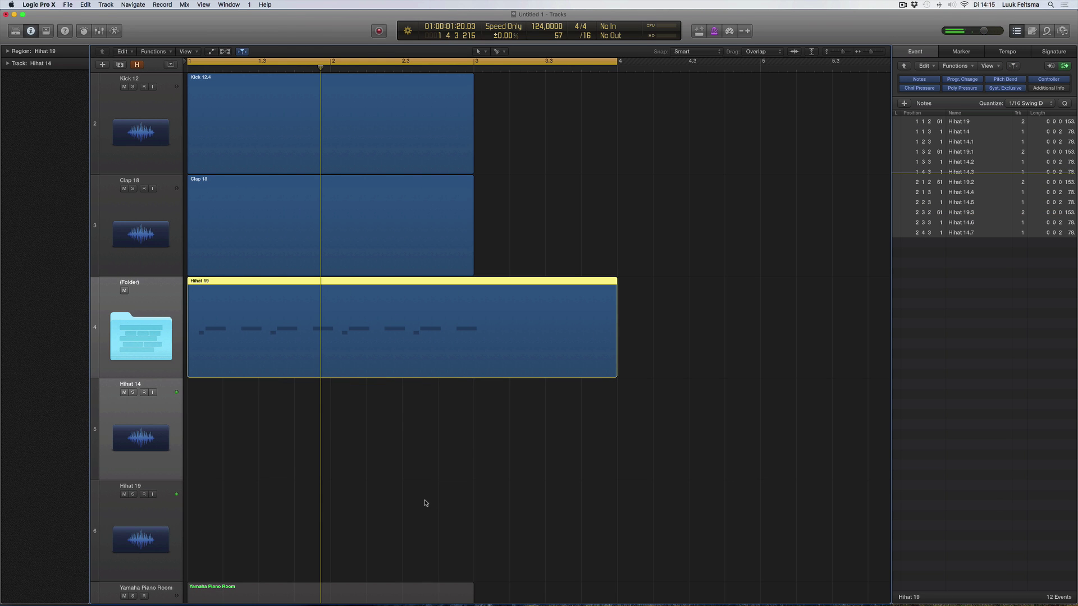
{"action": "left_click", "coordinate": [472, 283]}
{"action": "key", "text": "Delete"}
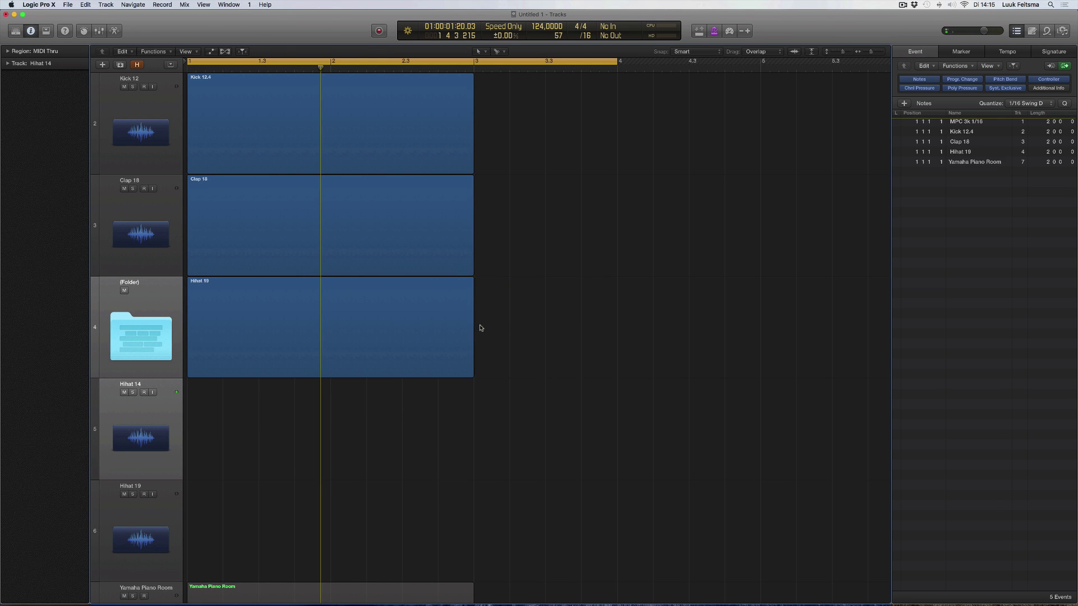
{"action": "key", "text": "super+Down"}
{"action": "left_click", "coordinate": [348, 240]}
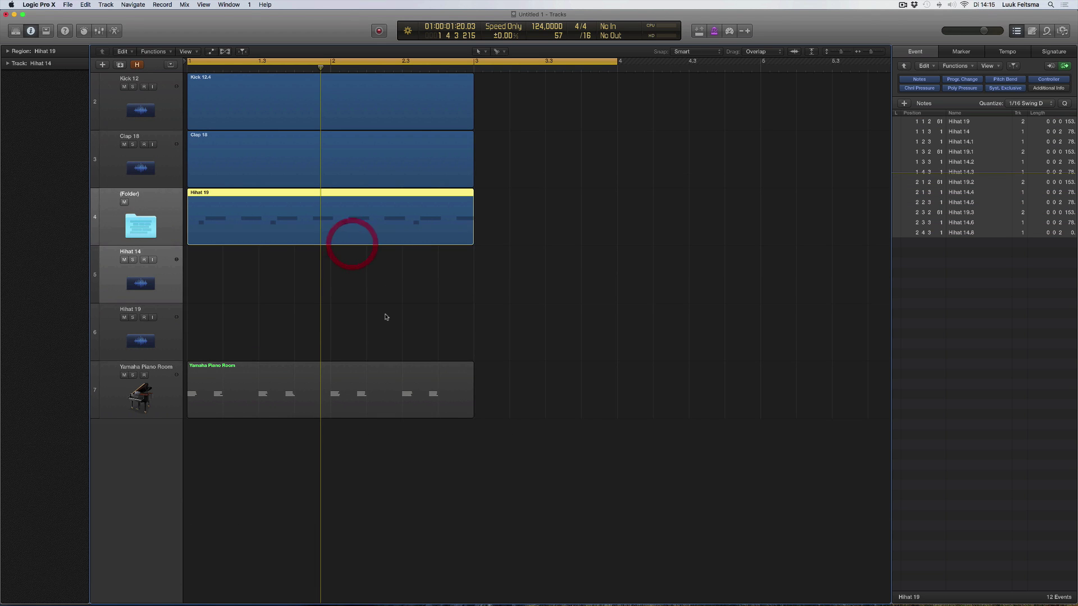
{"action": "key", "text": "super+z"}
{"action": "key", "text": "super+z"}
{"action": "key", "text": "super+z"}
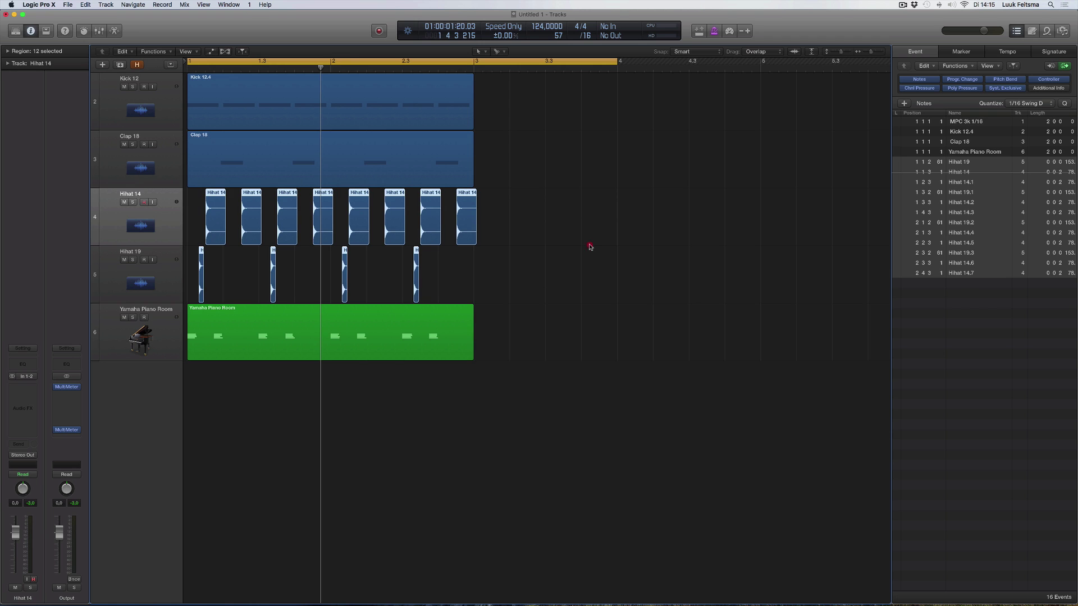
- Copy the Kick 12.4 and Clap 18 regions to bar 3 and loop-play the copied kick
{"action": "left_click", "coordinate": [589, 243]}
{"action": "left_click_drag", "start_coordinate": [488, 99], "coordinate": [525, 159]}
{"action": "left_click", "coordinate": [613, 209]}
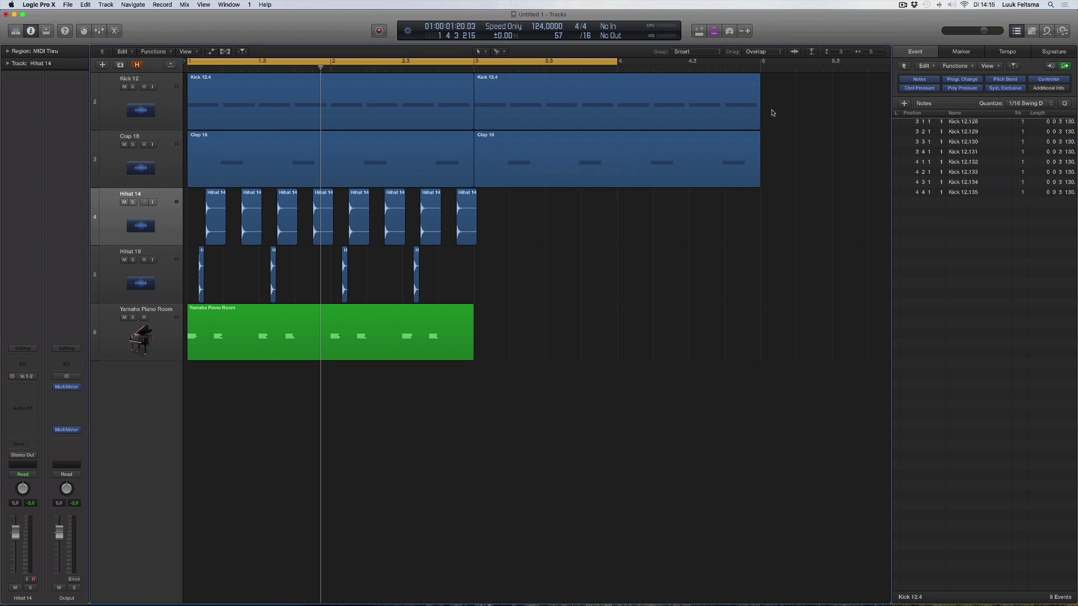
{"action": "left_click", "coordinate": [661, 105]}
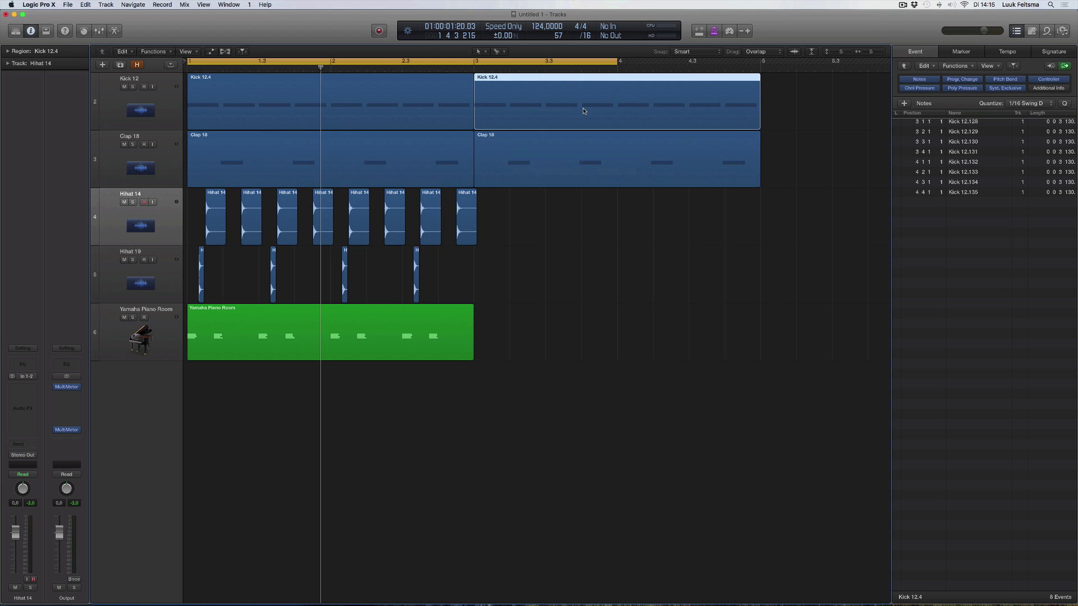
{"action": "key", "text": "super+u"}
{"action": "key", "text": "space"}
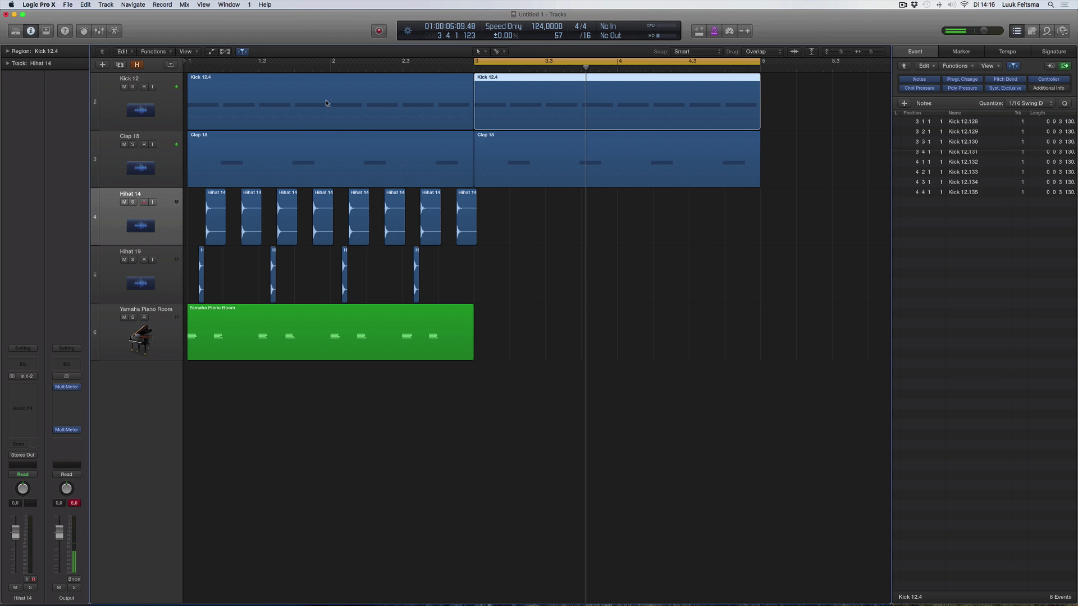
- Loop the last Hihat 14 regions and shorten the final Hihat 14 region
{"action": "left_click_drag", "start_coordinate": [542, 211], "coordinate": [351, 222]}
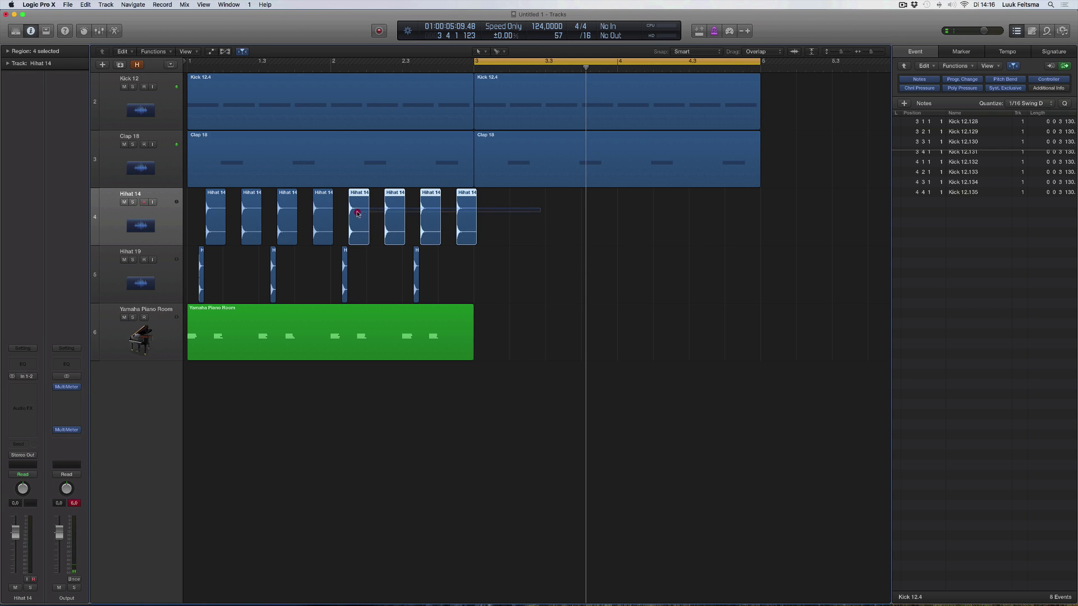
{"action": "key", "text": "super+u"}
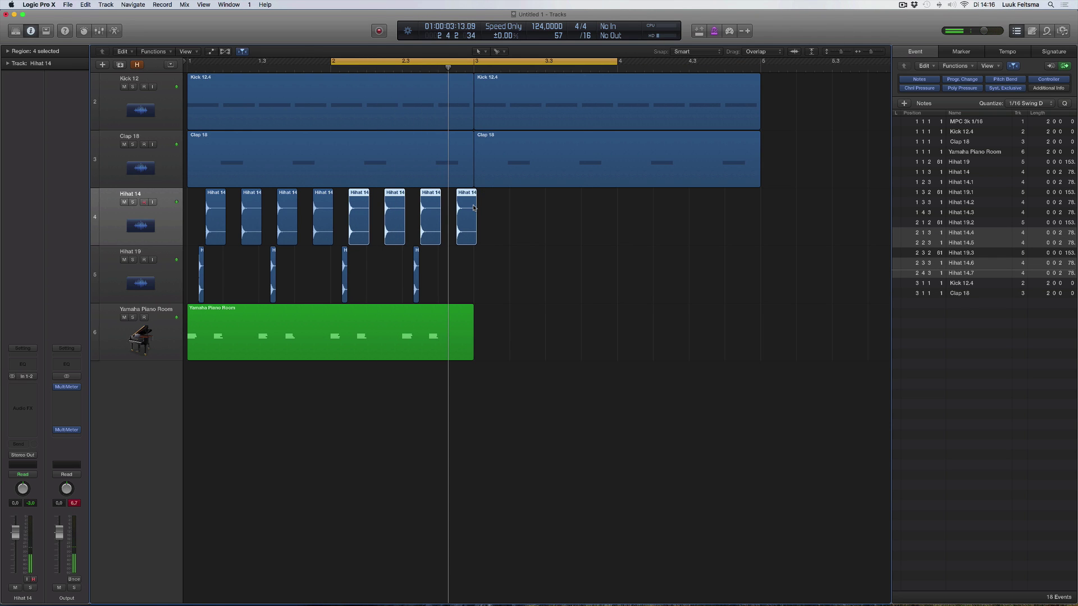
{"action": "left_click_drag", "start_coordinate": [475, 208], "coordinate": [473, 208]}
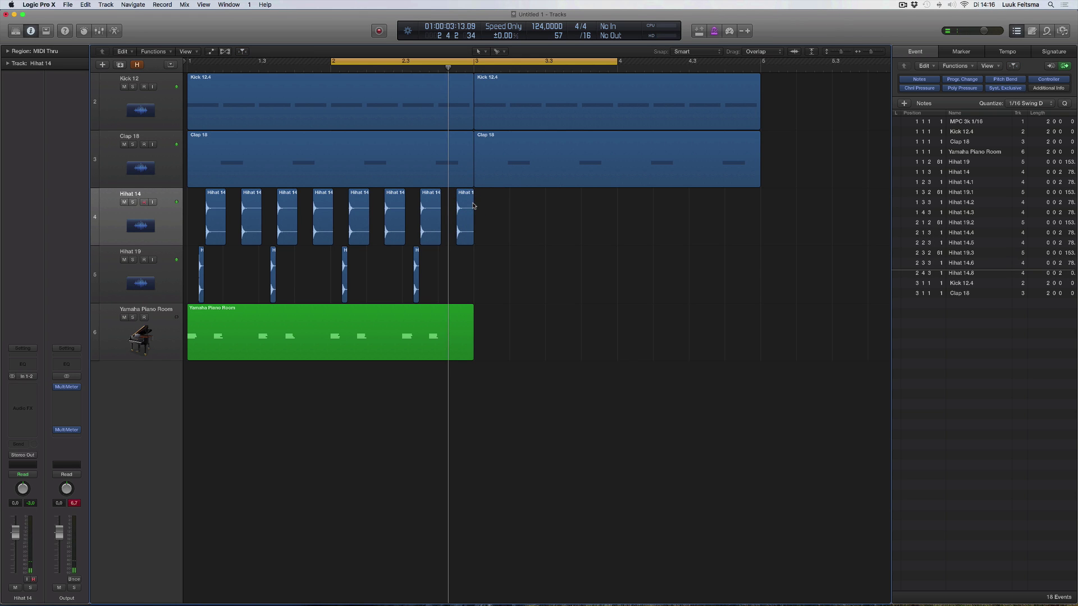
{"action": "left_click", "coordinate": [359, 210], "text": "shift"}
{"action": "key", "text": "super+u"}
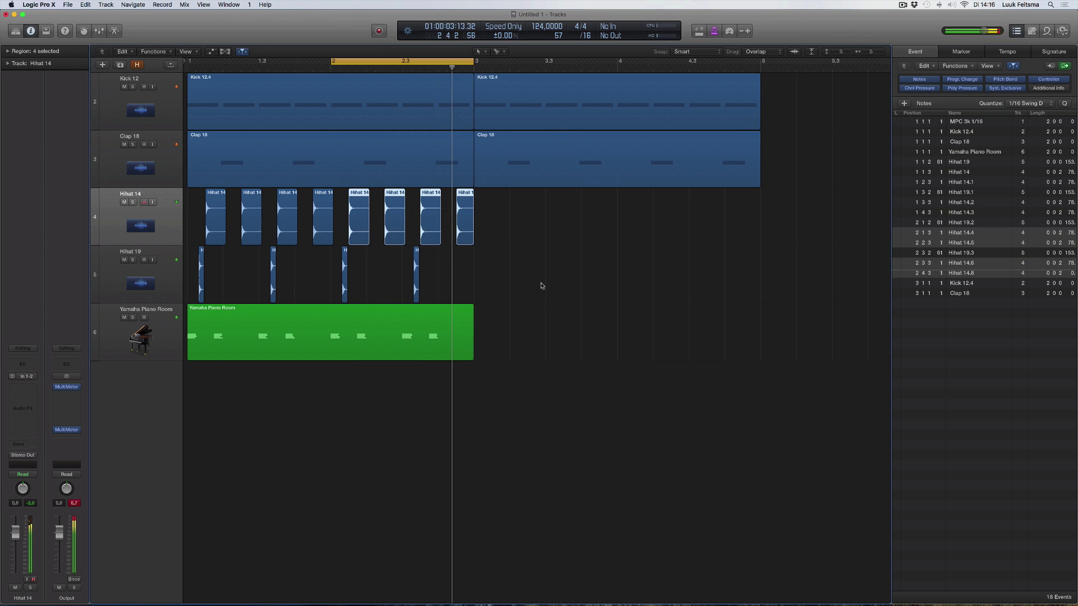
- Loop the Yamaha Piano Room region, try a loop range near bar 2.3, then turn looping off
{"action": "left_click", "coordinate": [255, 309]}
{"action": "key", "text": "super+u"}
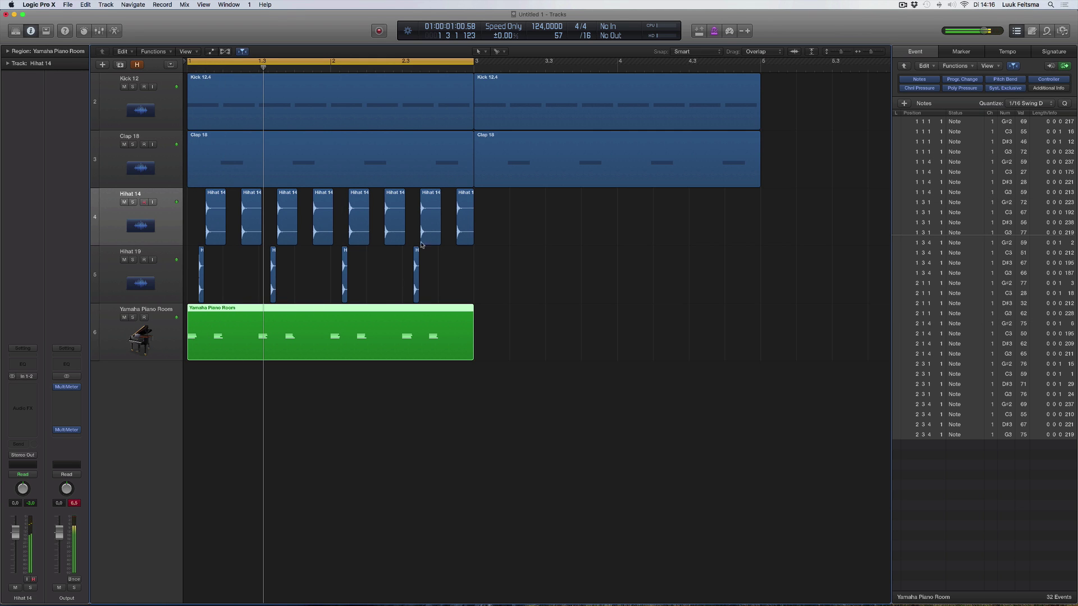
{"action": "left_click_drag", "start_coordinate": [479, 62], "coordinate": [756, 55]}
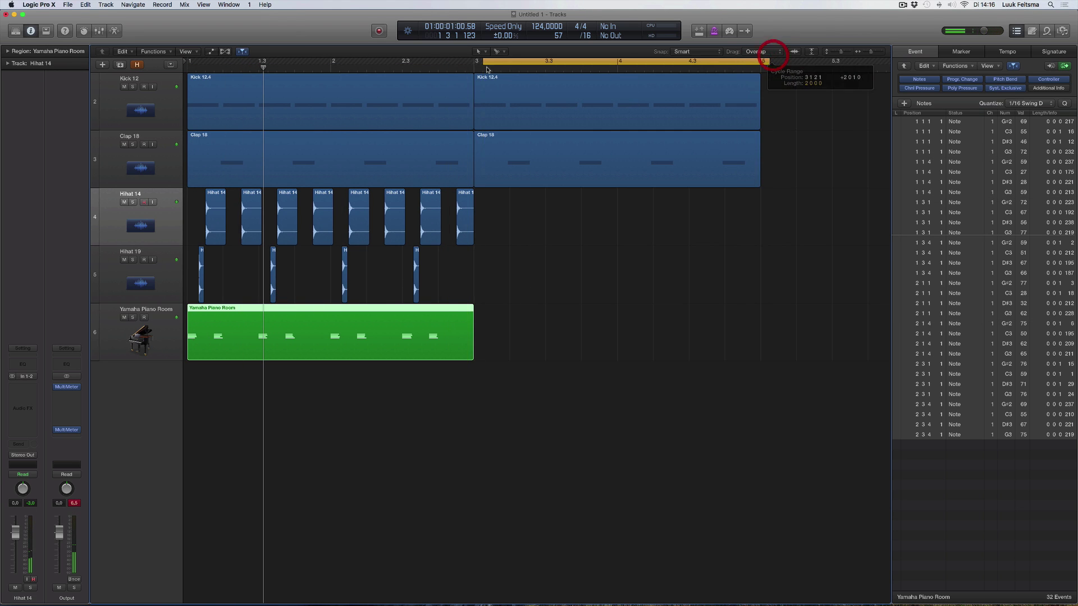
{"action": "left_click_drag", "start_coordinate": [393, 63], "coordinate": [494, 68]}
{"action": "left_click", "coordinate": [493, 65]}
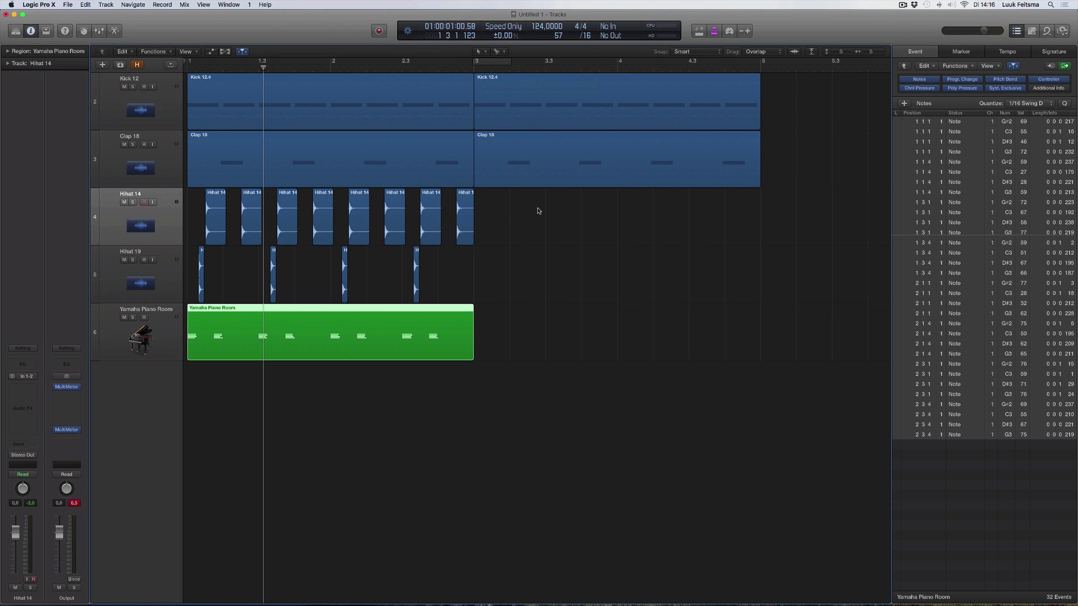
- Join the Hihat 14 regions into one, then the Hihat 19 regions into one
{"action": "left_click", "coordinate": [163, 205]}
{"action": "key", "text": "super+j"}
{"action": "left_click", "coordinate": [155, 268]}
{"action": "key", "text": "super+j"}
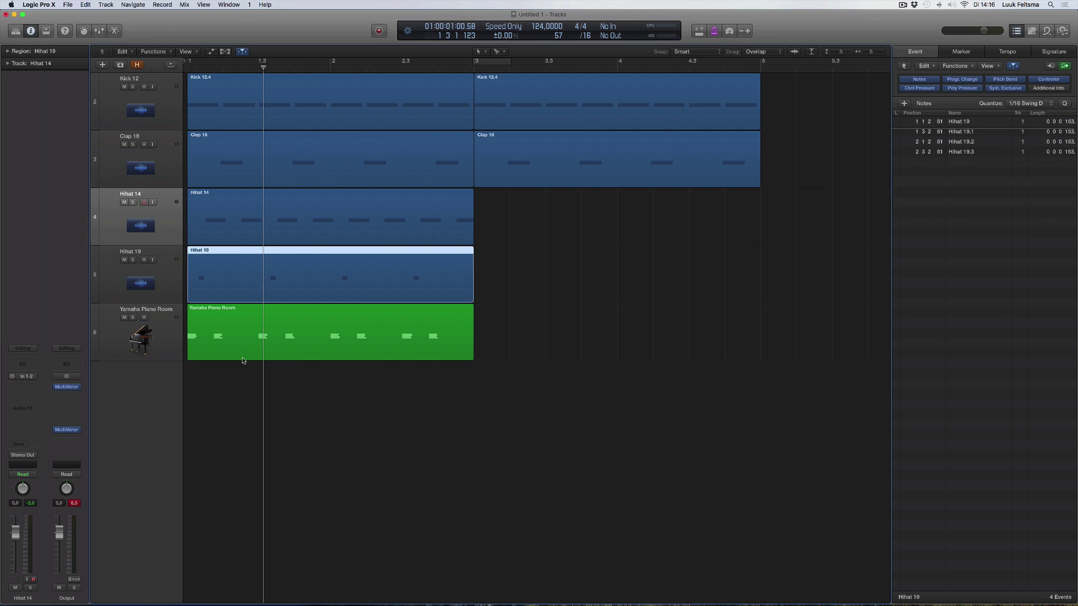
{"action": "left_click", "coordinate": [156, 334]}
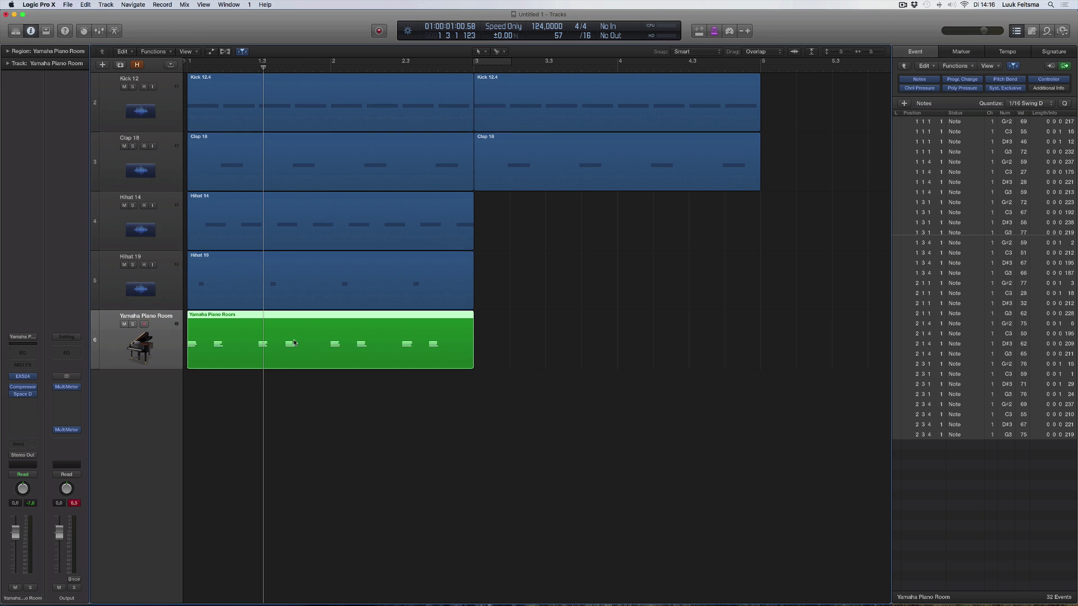
{"action": "key", "text": "super+Down"}
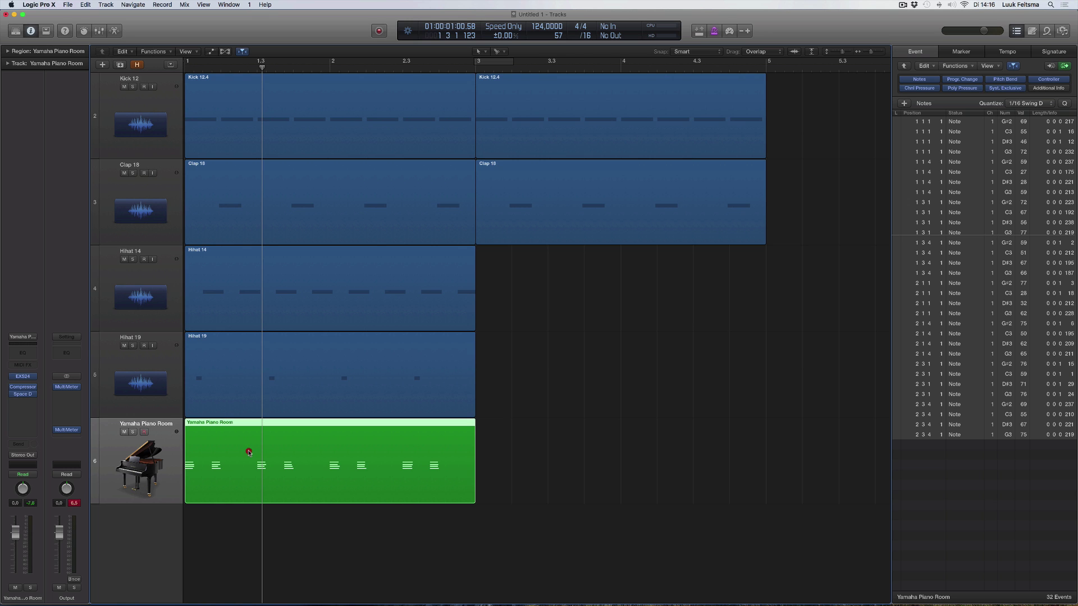
- Open the Yamaha Piano Room region in the Piano Roll, loop-play bars 1–3, and lengthen the notes
{"action": "double_click", "coordinate": [249, 452]}
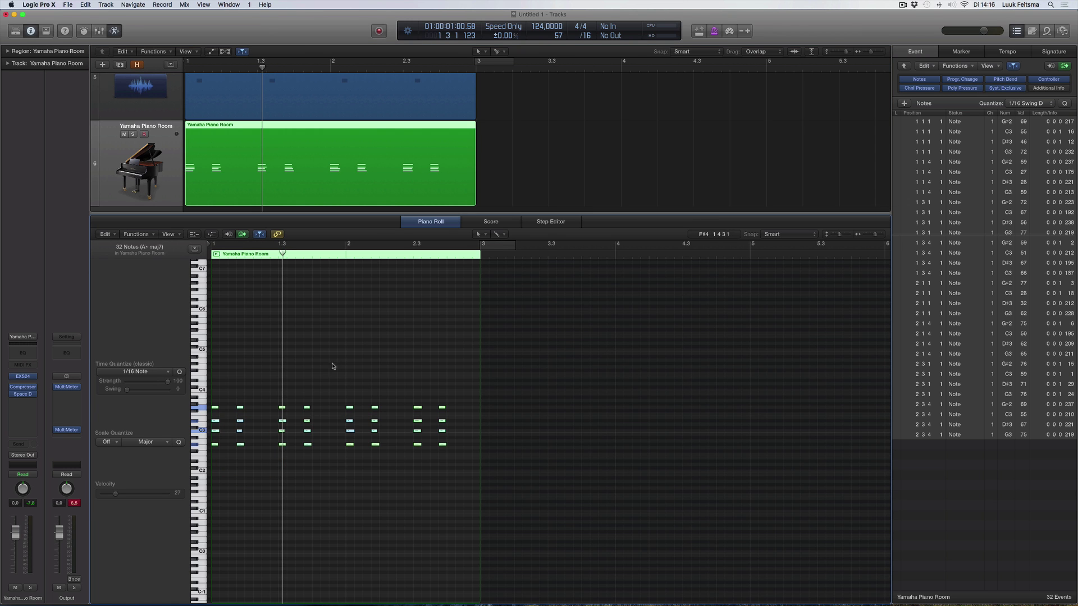
{"action": "key", "text": "super+Right"}
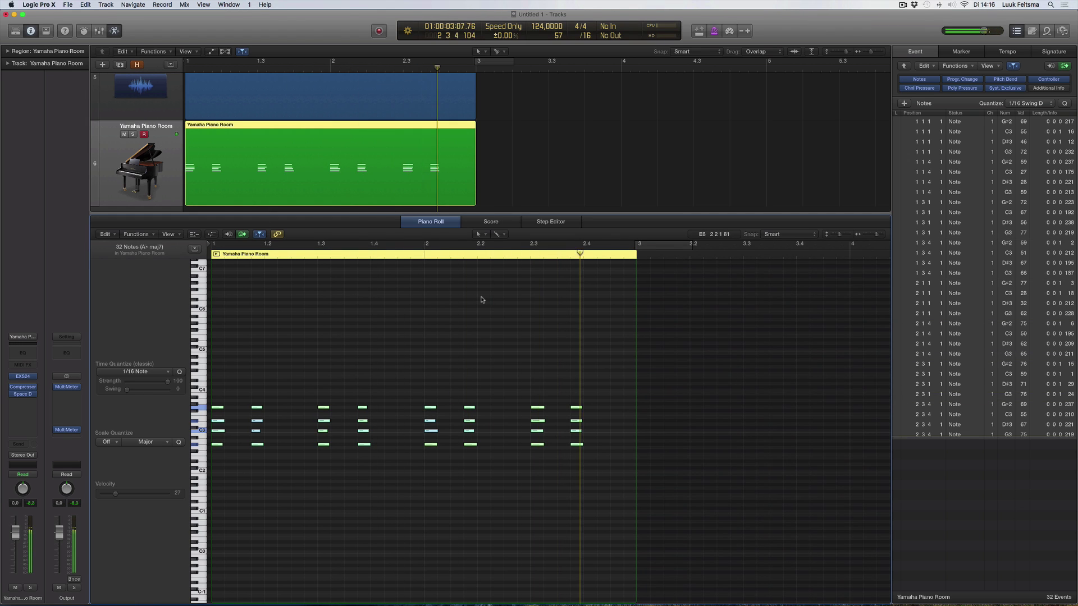
{"action": "key", "text": "c"}
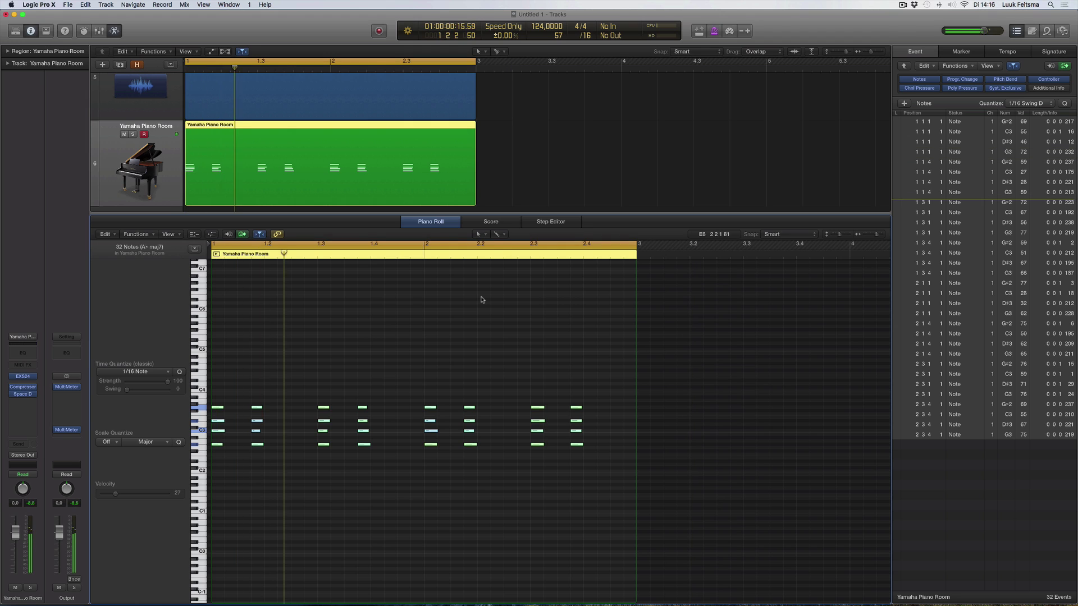
{"action": "key", "text": "space"}
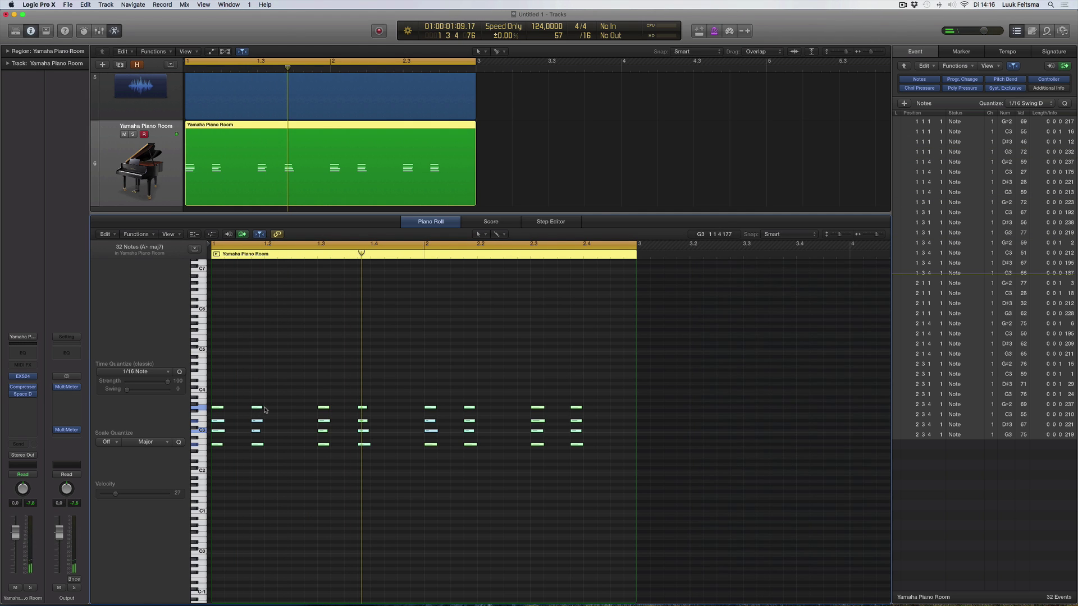
{"action": "left_click_drag", "start_coordinate": [262, 408], "coordinate": [283, 410]}
- Stretch the chords at 1 1 4, 1 3 4 and 2 1 4 longer, extending the note near bar 2
{"action": "left_click_drag", "start_coordinate": [283, 360], "coordinate": [271, 443]}
{"action": "left_click_drag", "start_coordinate": [379, 362], "coordinate": [379, 472]}
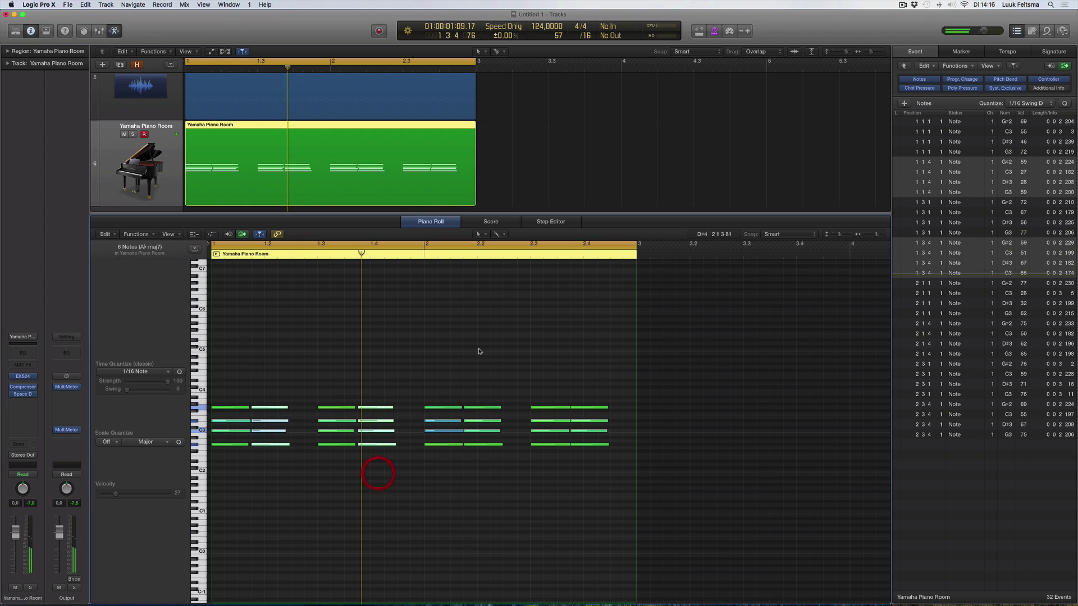
{"action": "left_click_drag", "start_coordinate": [480, 352], "coordinate": [481, 490]}
{"action": "left_click_drag", "start_coordinate": [500, 408], "coordinate": [524, 408]}
{"action": "key", "text": "super+Right"}
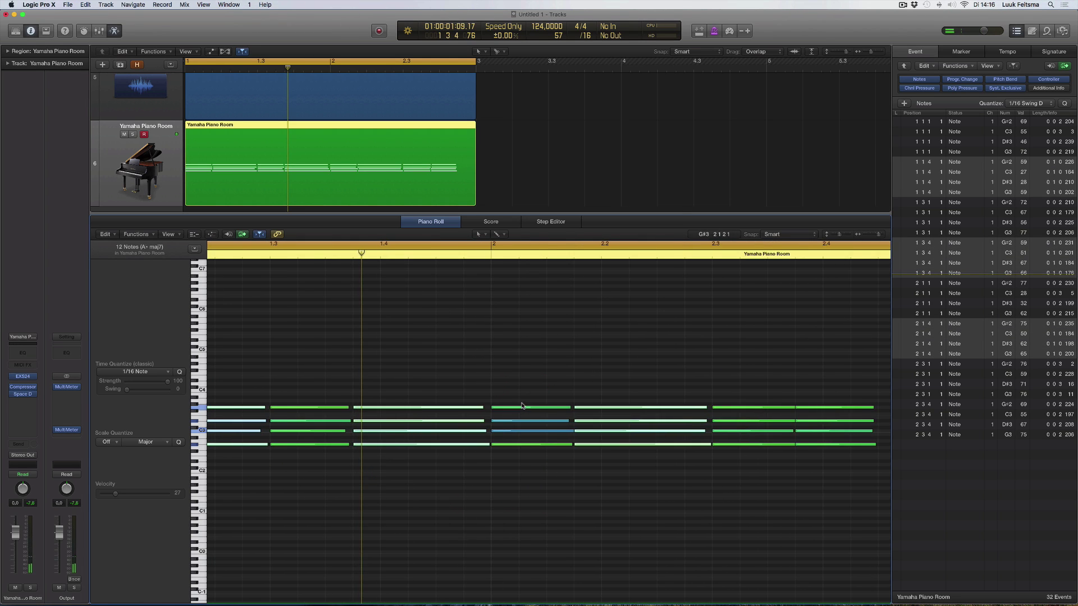
{"action": "key", "text": "super+Right"}
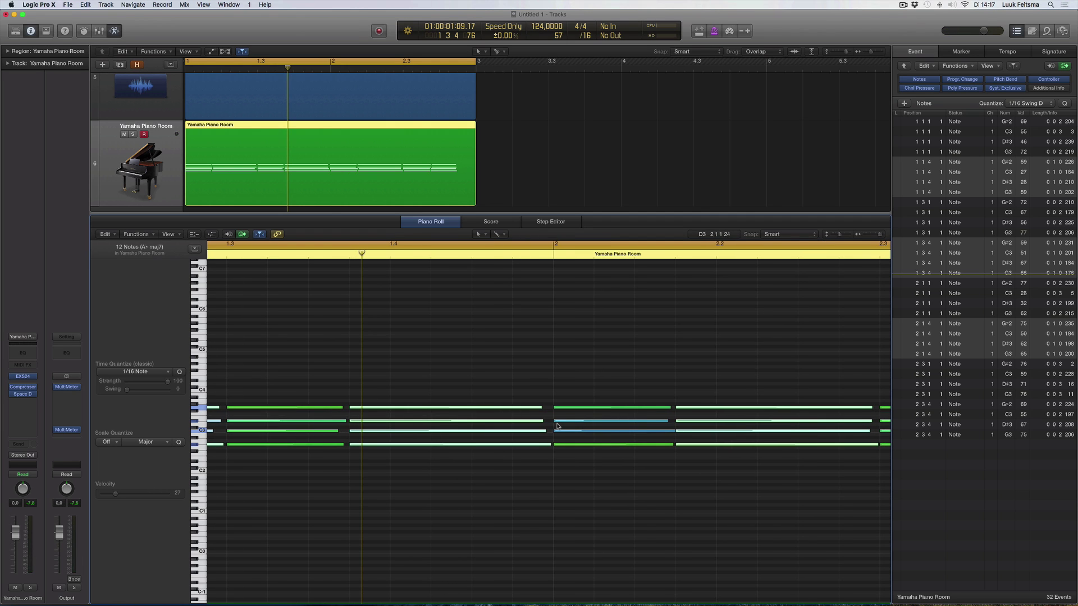
{"action": "left_click", "coordinate": [538, 408]}
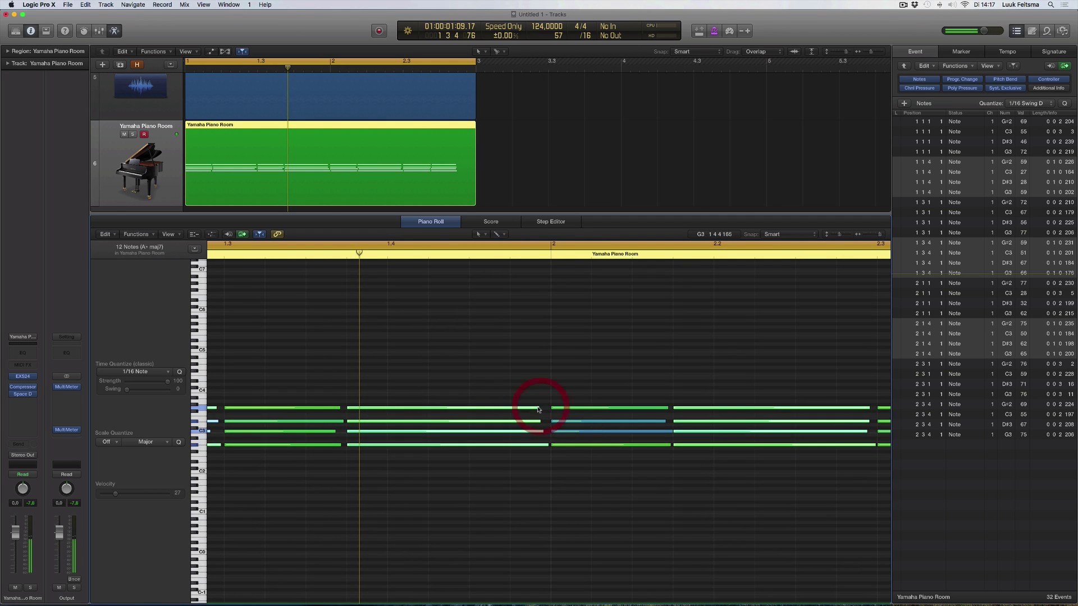
{"action": "mouse_move", "coordinate": [538, 408]}
{"action": "left_mouse_down"}
{"action": "mouse_move", "coordinate": [519, 408]}
{"action": "mouse_move", "coordinate": [547, 408]}
{"action": "left_mouse_up"}
- Undo the note-length edits, try Force Legato with Shorten, then undo the legato too
{"action": "key", "text": "super+z"}
{"action": "key", "text": "super+Left"}
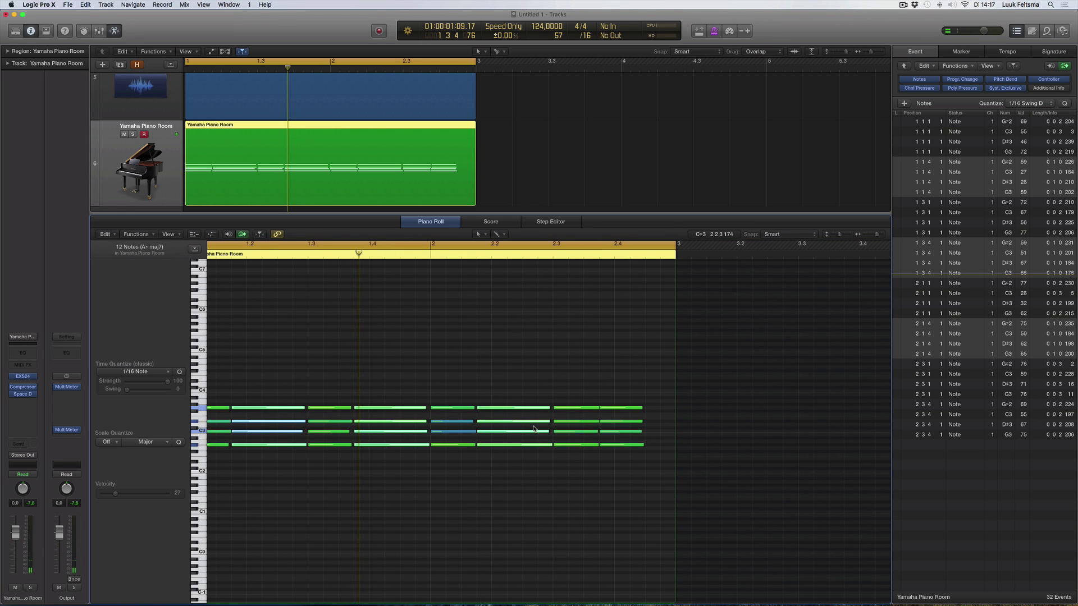
{"action": "key", "text": "super+z"}
{"action": "key", "text": "super+z"}
{"action": "scroll", "coordinate": [532, 431], "scroll_direction": "left", "scroll_amount": 1}
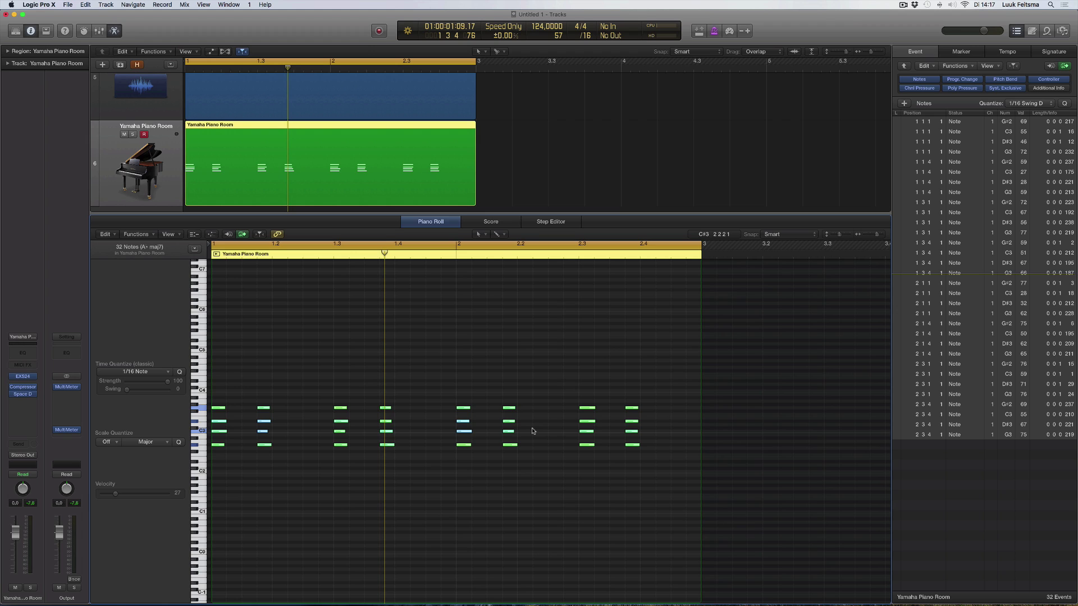
{"action": "key", "text": "ctrl+shift+o"}
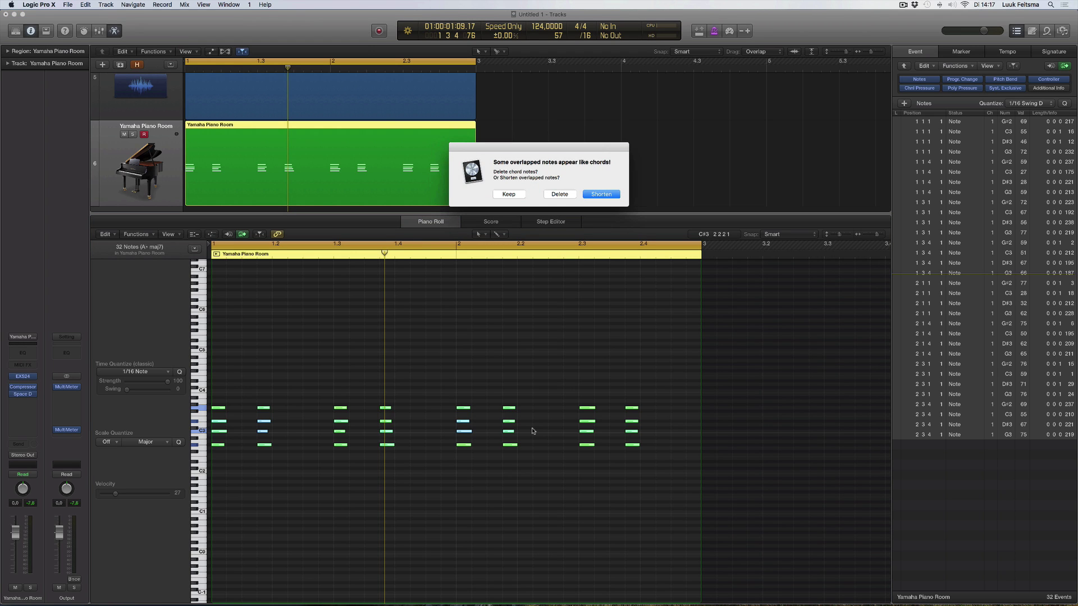
{"action": "key", "text": "Return"}
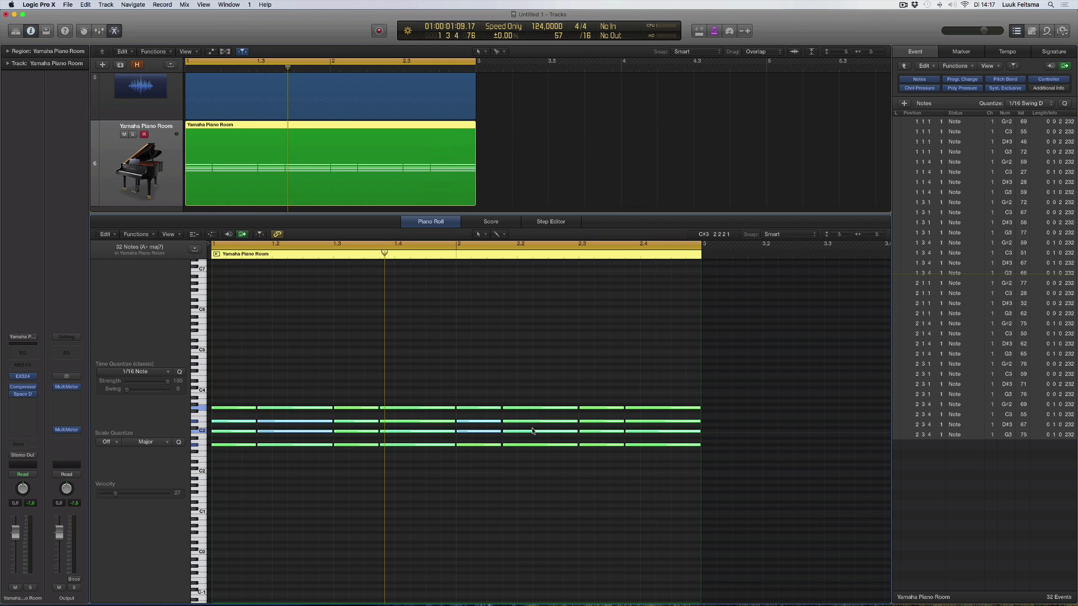
{"action": "key", "text": "ctrl+z"}
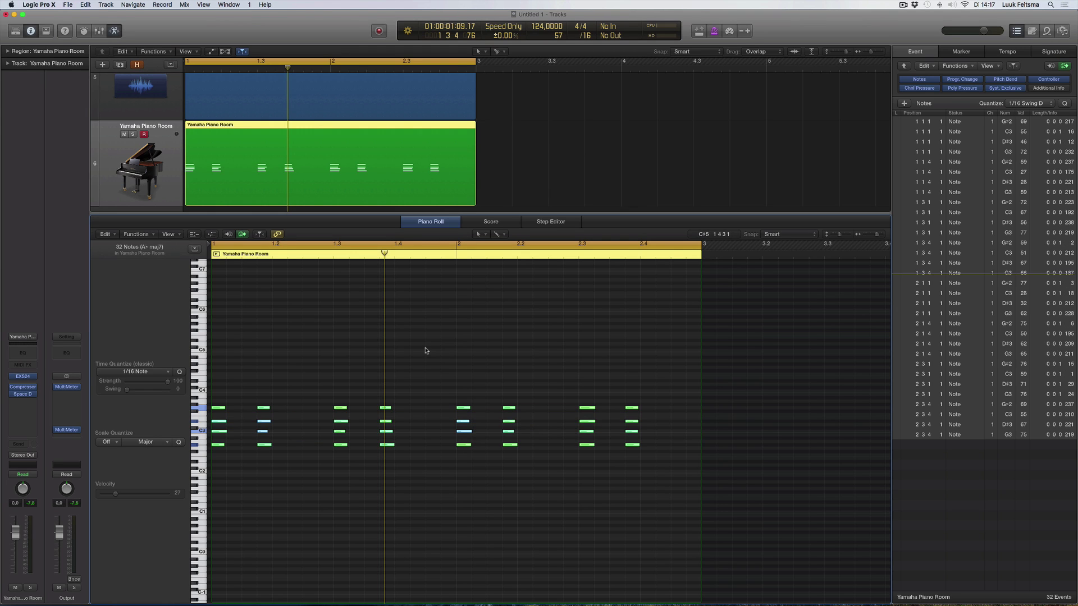
- Copy the piano region onto track 7, clear its notes, and place six melody notes ending with G3 at 2 3 2
{"action": "scroll", "coordinate": [222, 165], "scroll_direction": "down", "scroll_amount": 1}
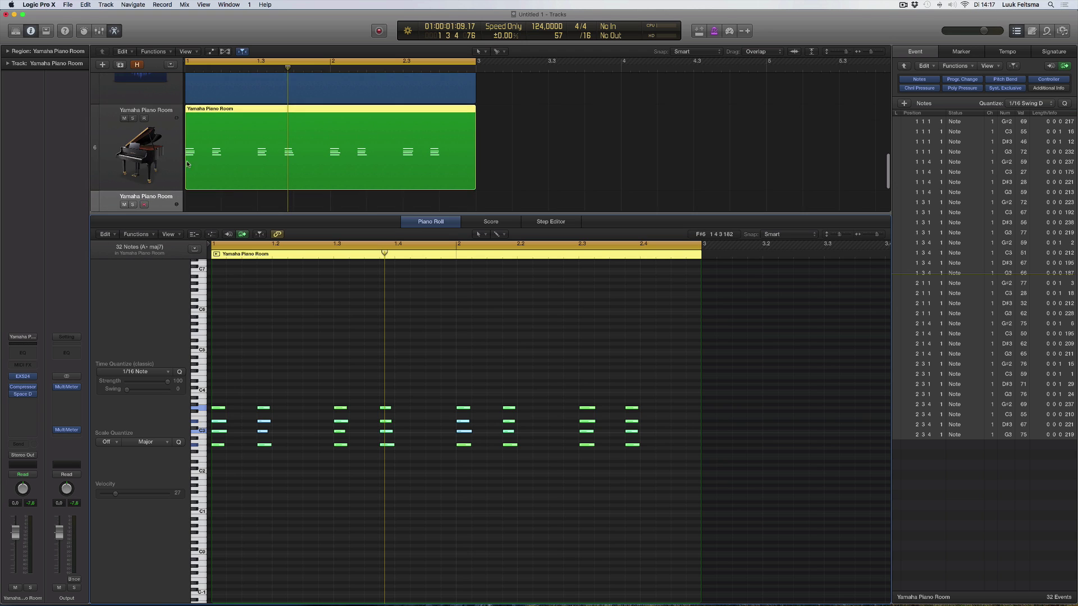
{"action": "left_click_drag", "start_coordinate": [222, 173], "coordinate": [220, 206]}
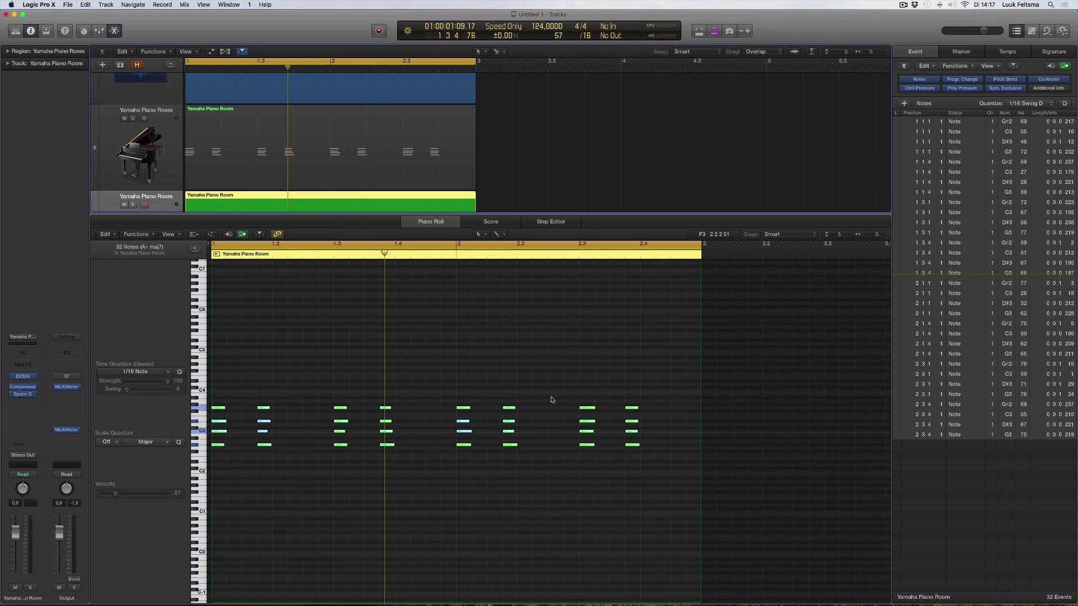
{"action": "left_click_drag", "start_coordinate": [665, 386], "coordinate": [216, 500]}
{"action": "key", "text": "Delete"}
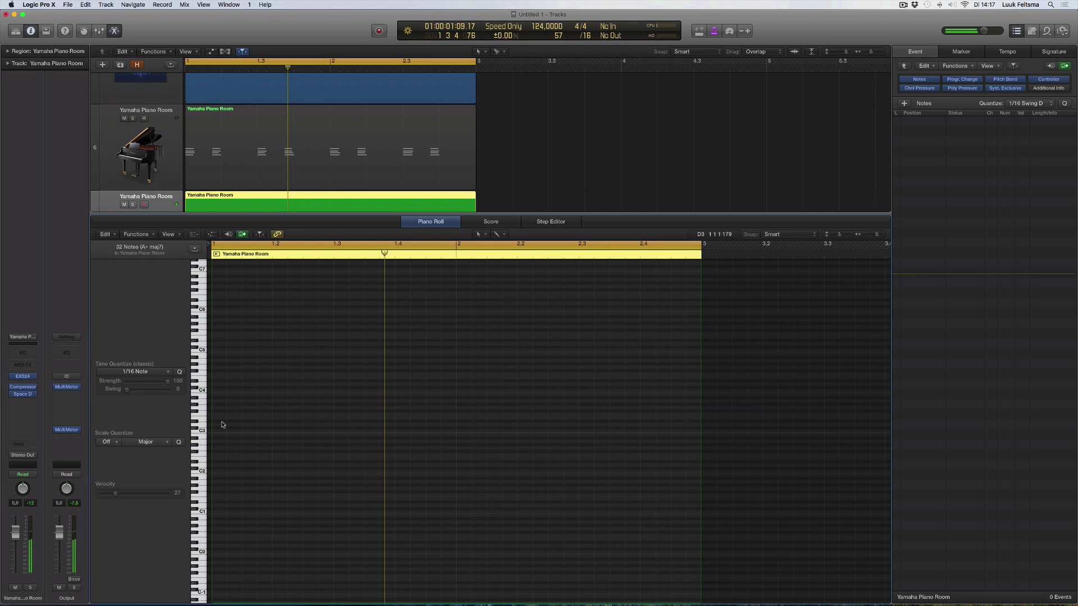
{"action": "left_click", "coordinate": [222, 421]}
{"action": "left_click", "coordinate": [297, 368]}
{"action": "left_click", "coordinate": [404, 467]}
{"action": "left_click", "coordinate": [475, 395]}
{"action": "left_click", "coordinate": [574, 442]}
{"action": "left_click", "coordinate": [602, 408]}
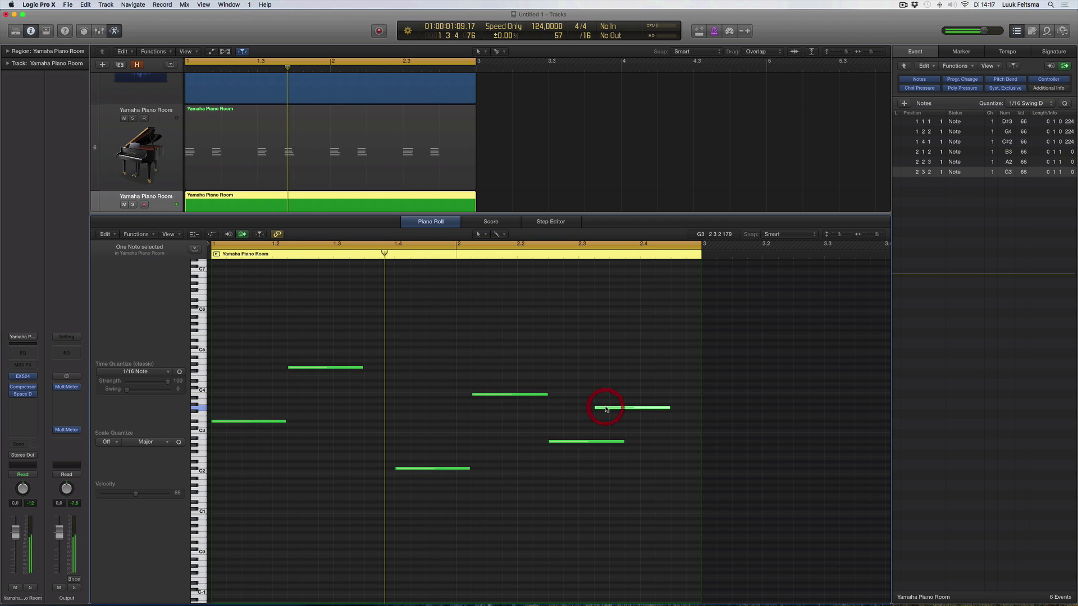
- Make the six melody notes legato, then try lengthening them and undo that
{"action": "key", "text": "super+a"}
{"action": "key", "text": "alt+shift+l"}
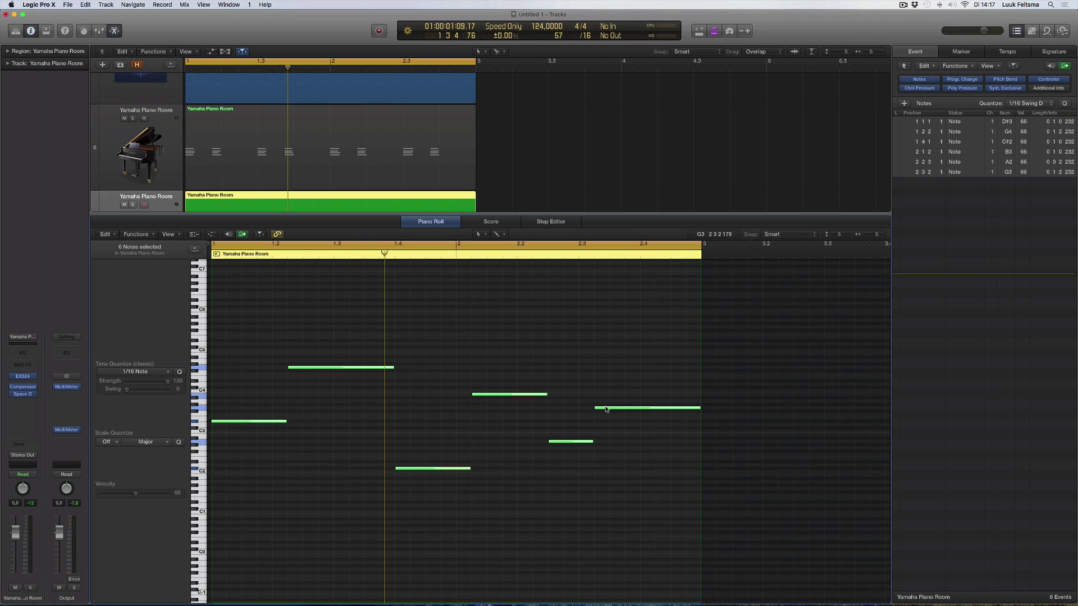
{"action": "key", "text": "super+Right"}
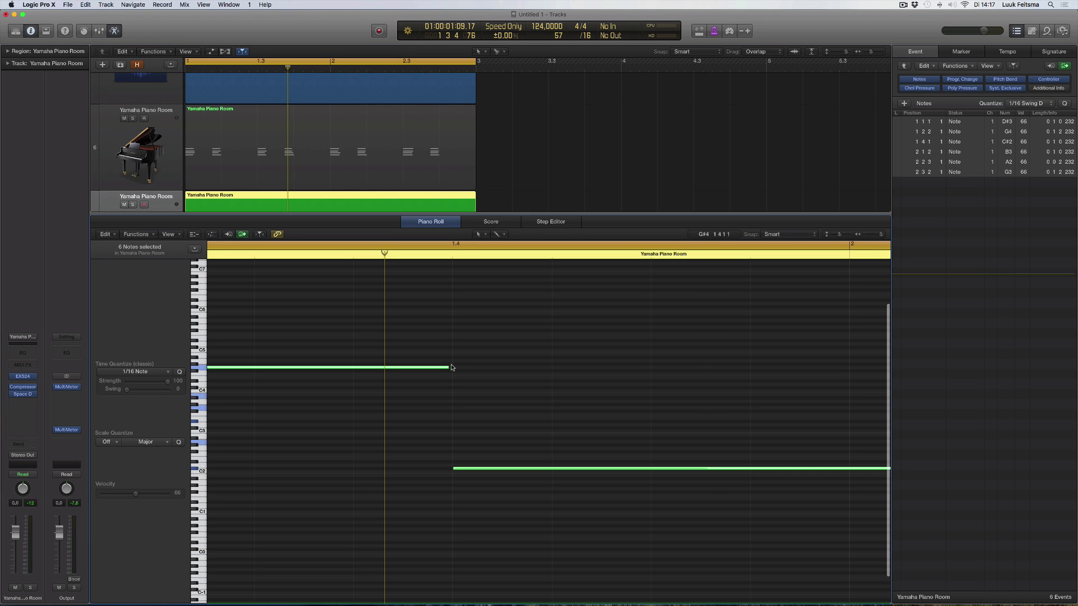
{"action": "scroll", "coordinate": [456, 372], "scroll_direction": "left", "scroll_amount": 1}
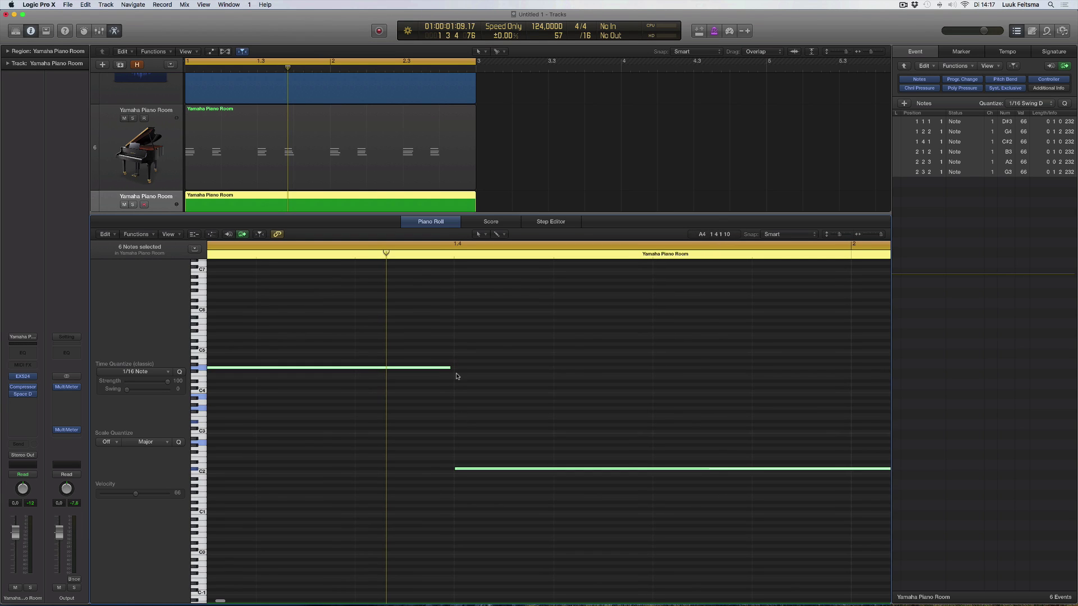
{"action": "scroll", "coordinate": [451, 388], "scroll_direction": "right", "scroll_amount": 1}
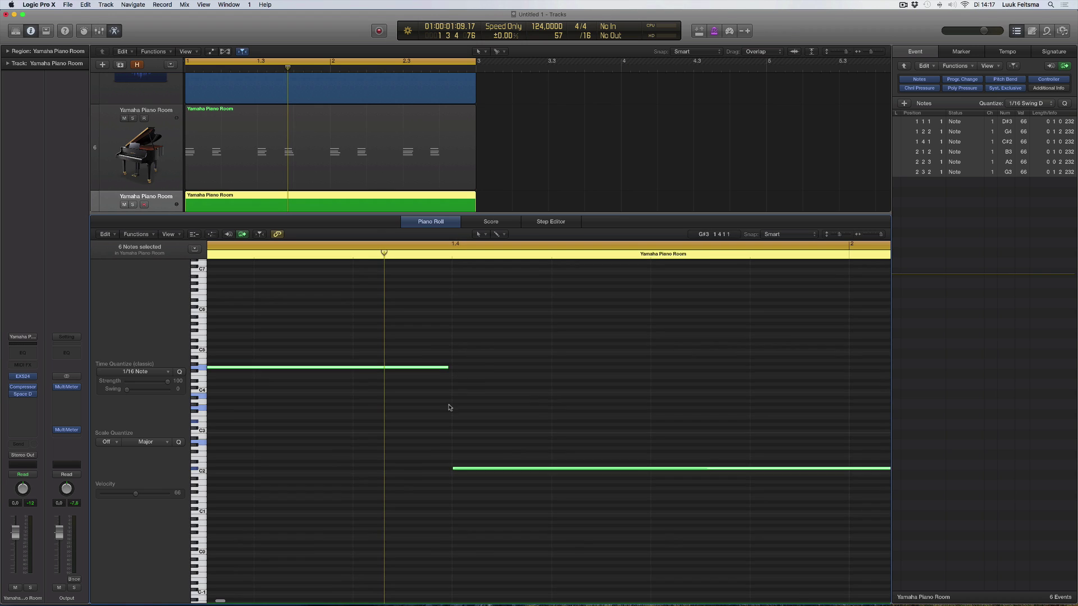
{"action": "key", "text": "super+Left"}
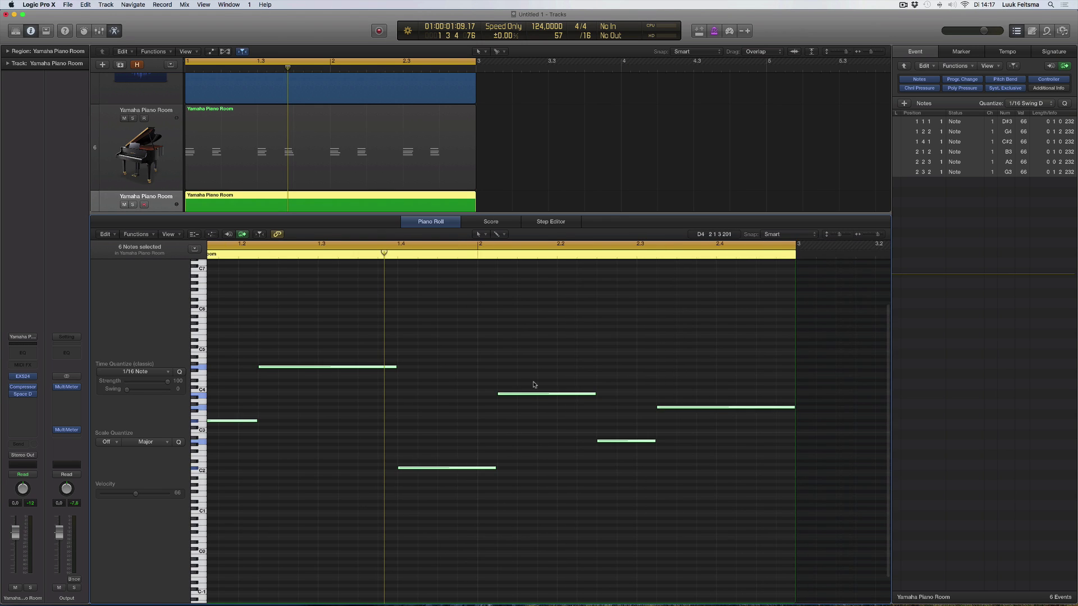
{"action": "key", "text": "super+Left"}
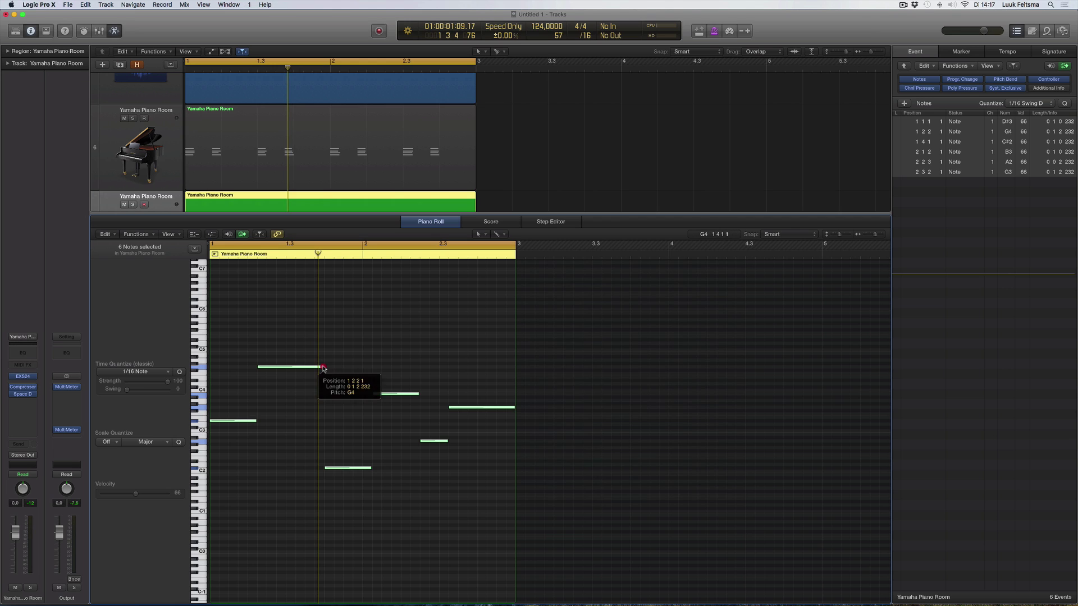
{"action": "left_click_drag", "start_coordinate": [324, 369], "coordinate": [327, 368]}
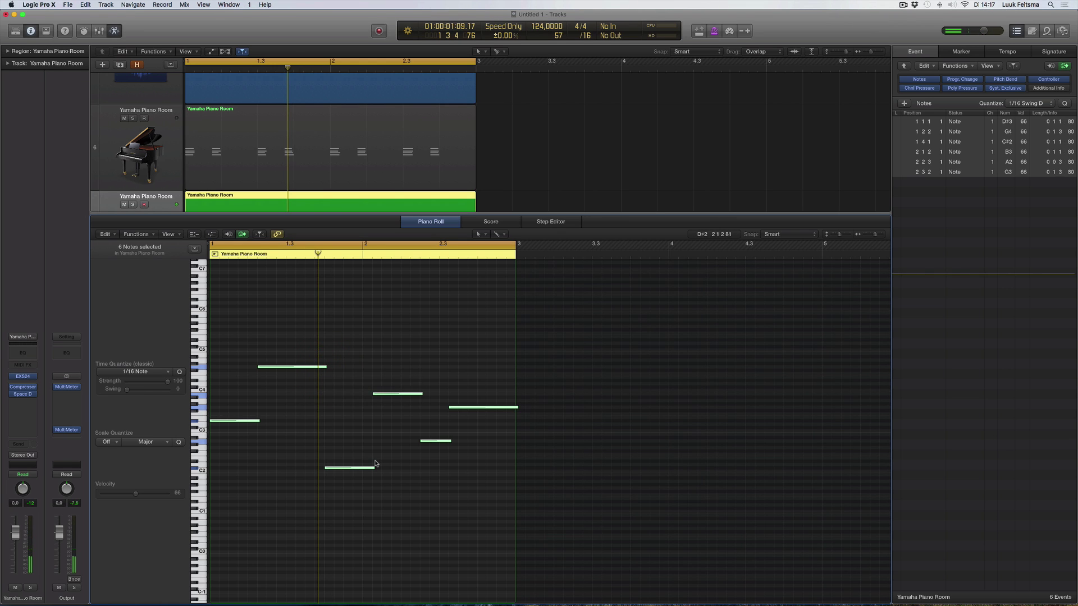
{"action": "key", "text": "super+z"}
- Delete the melody region and the empty seventh piano track, leaving the chord region
{"action": "key", "text": "x"}
{"action": "key", "text": "x"}
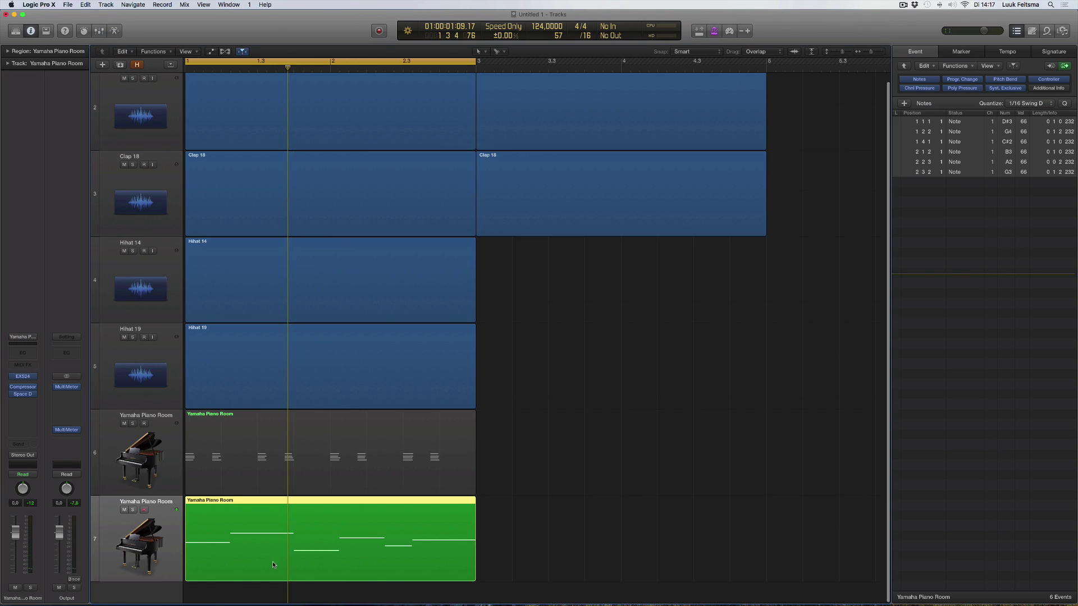
{"action": "key", "text": "BackSpace"}
{"action": "left_click", "coordinate": [145, 525]}
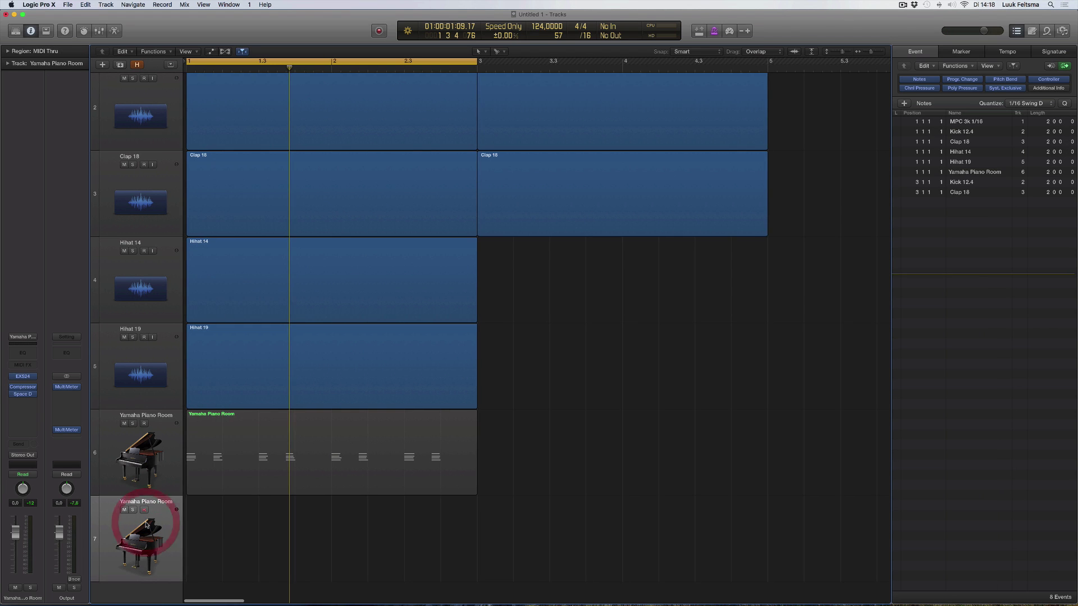
{"action": "key", "text": "super+BackSpace"}
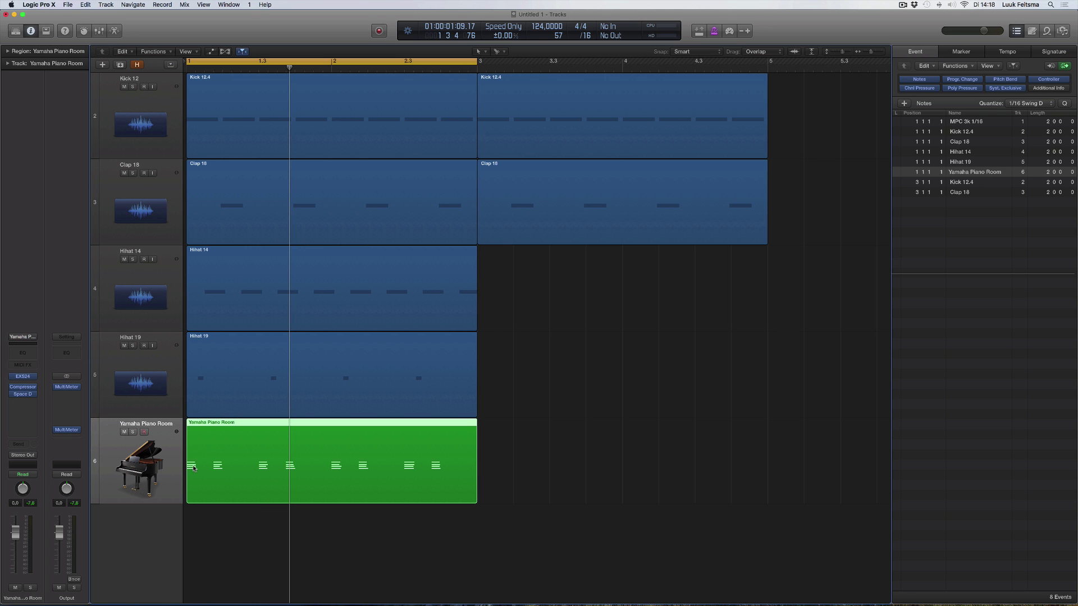
{"action": "double_click", "coordinate": [194, 469]}
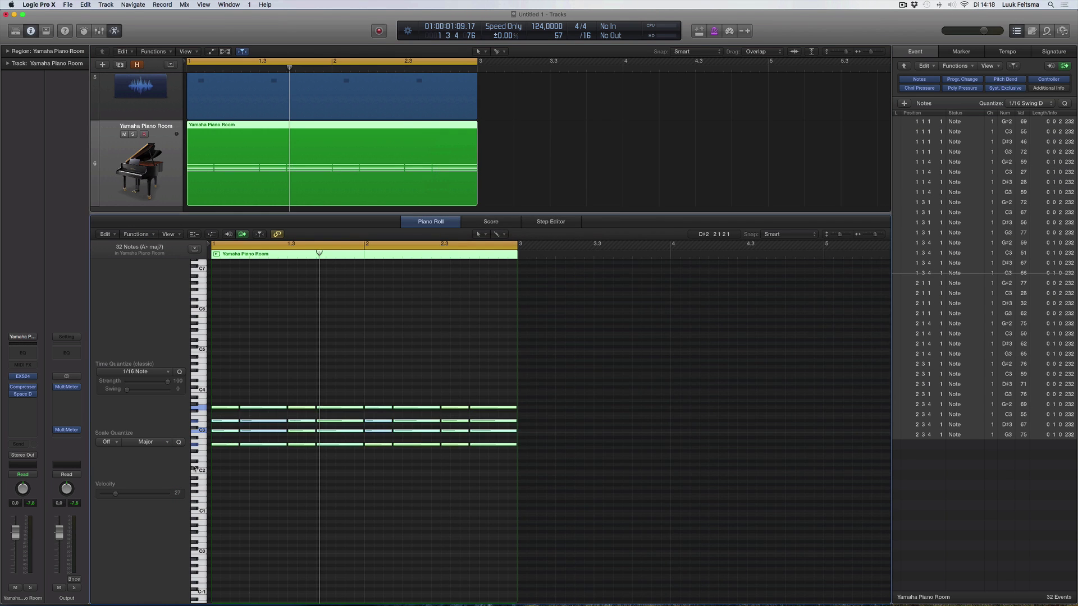
{"action": "key", "text": "e"}
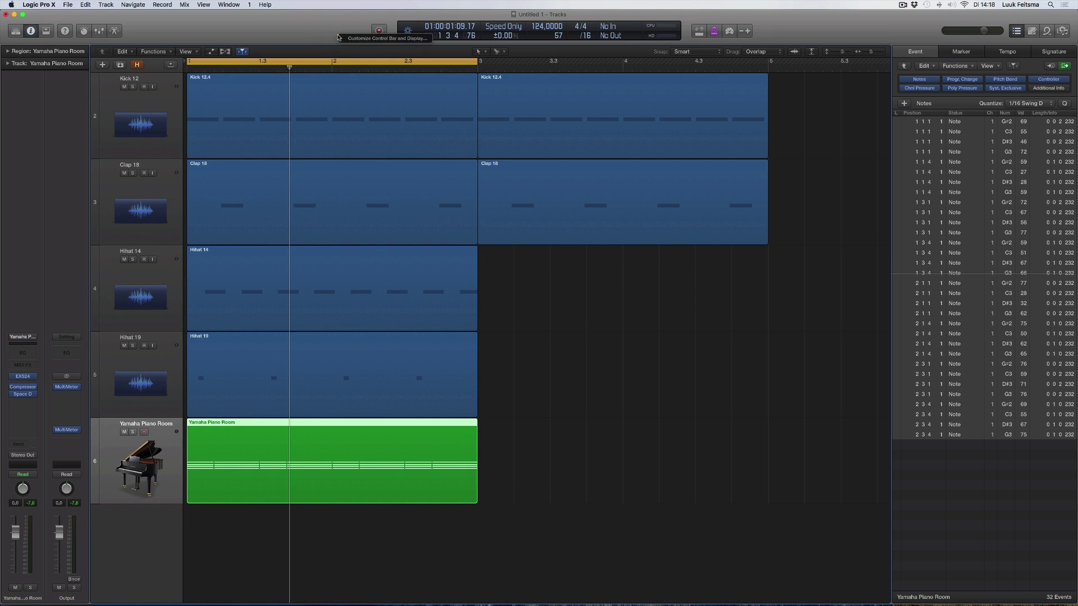
- Review Customize Control Bar and Display, keep the Custom LCD style, confirm, and return to project start
{"action": "left_click", "coordinate": [360, 38]}
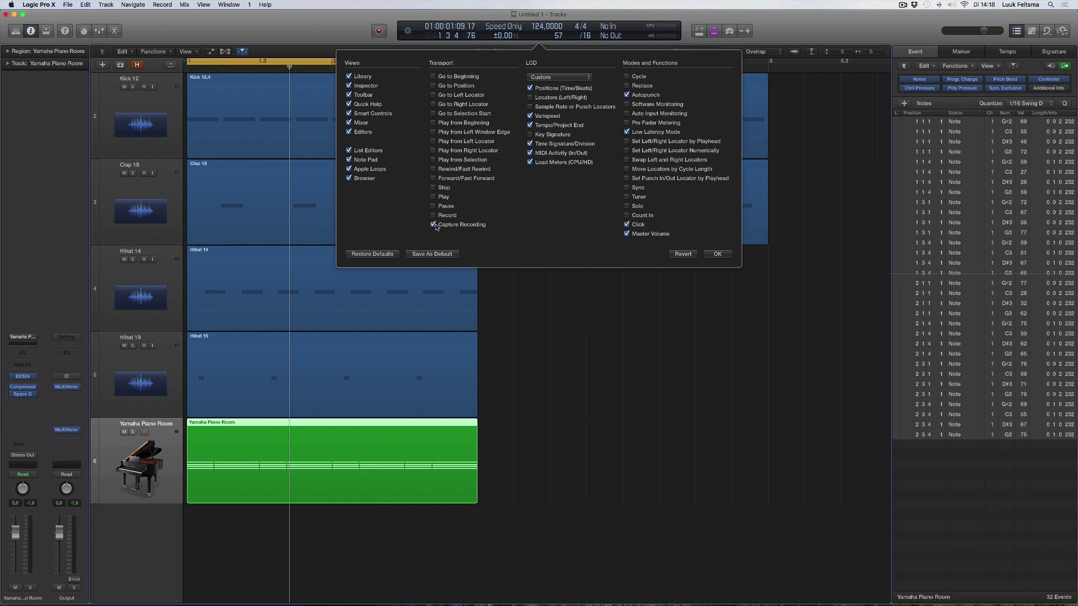
{"action": "left_click", "coordinate": [554, 79]}
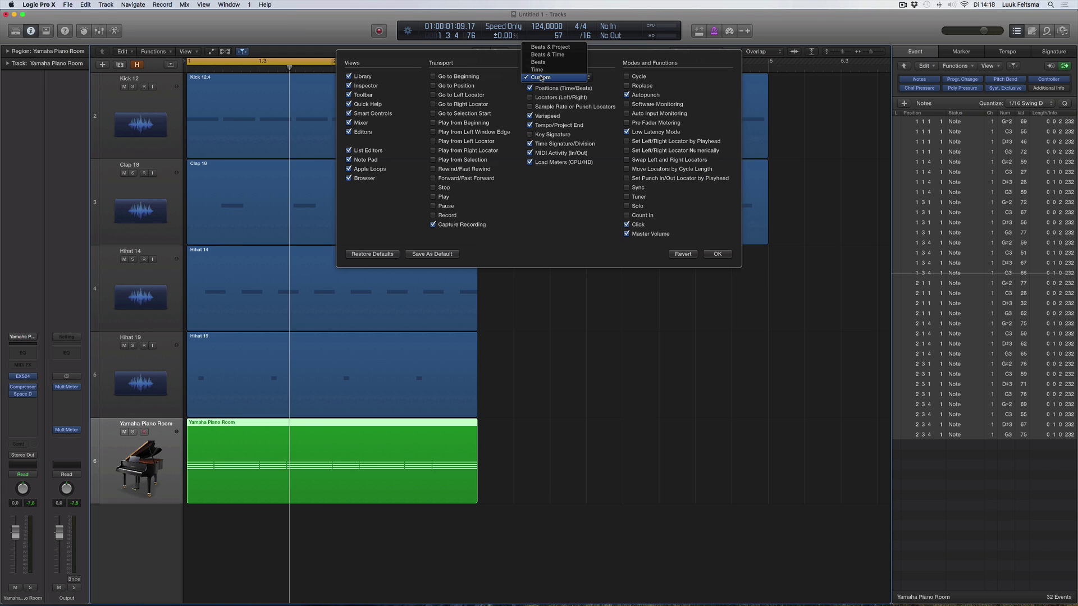
{"action": "left_click", "coordinate": [539, 203]}
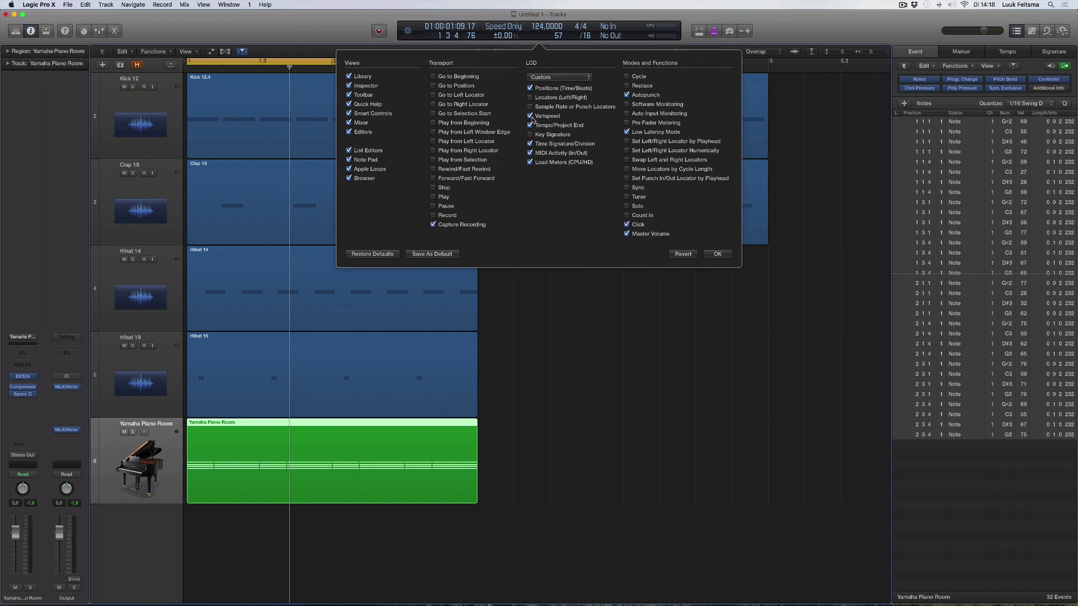
{"action": "left_click", "coordinate": [716, 254]}
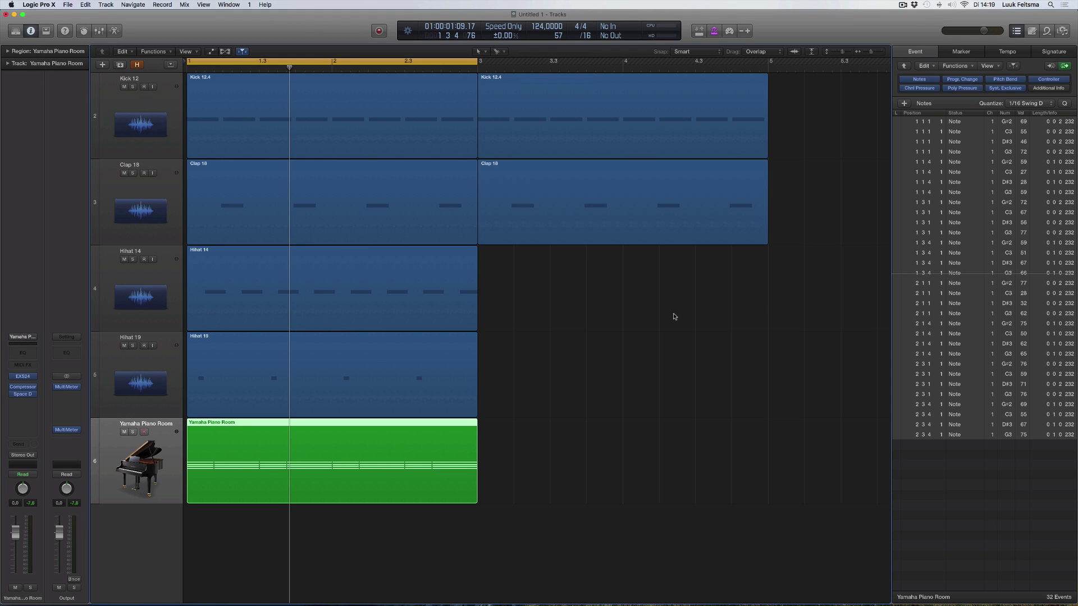
{"action": "key", "text": "Return"}
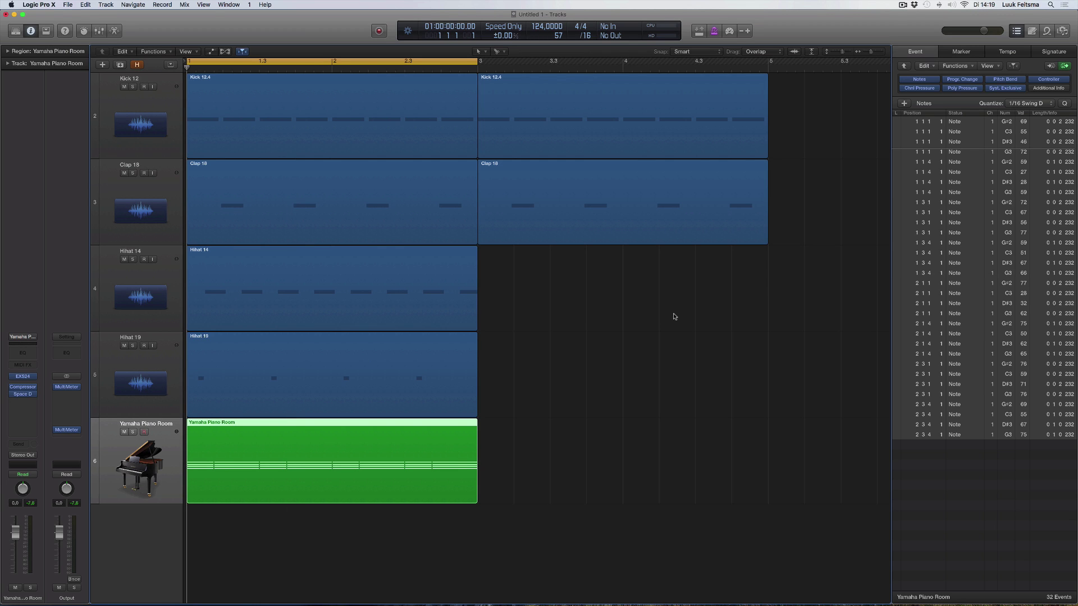
- Play the arrangement, then open the piano region and select its five stray recorded notes
{"action": "key", "text": "space"}
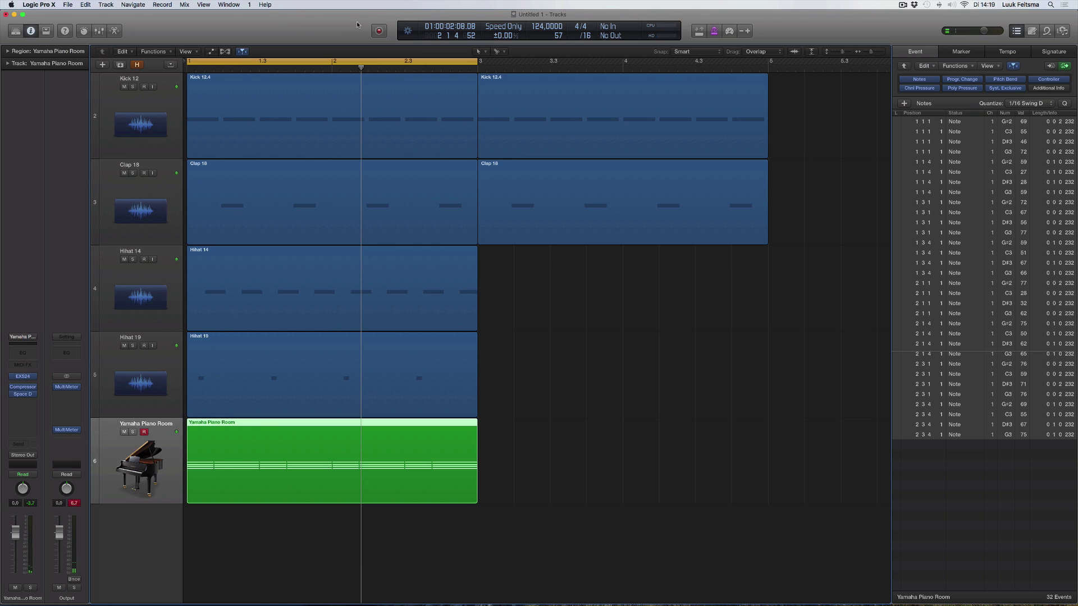
{"action": "key", "text": "super+z"}
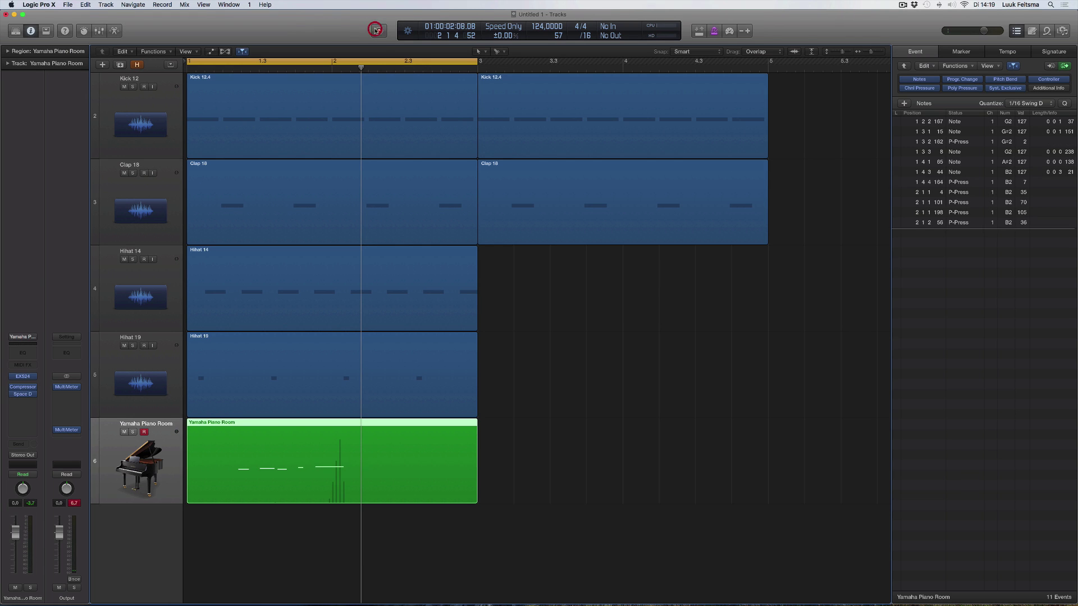
{"action": "double_click", "coordinate": [393, 459]}
{"action": "left_click_drag", "start_coordinate": [429, 313], "coordinate": [214, 492]}
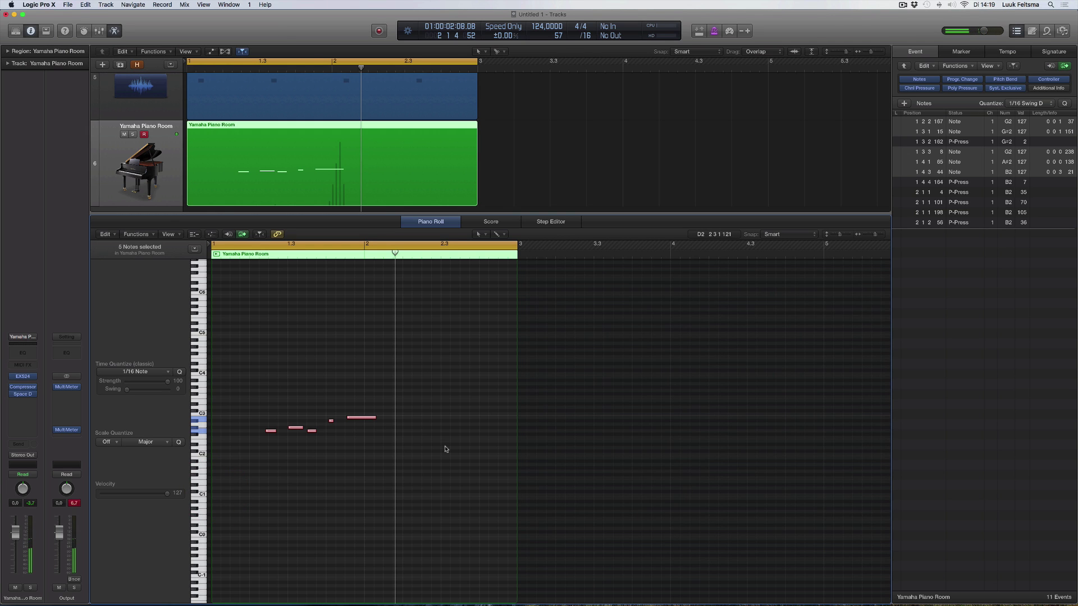
{"action": "key", "text": "e"}
- Undo the stray recording so the piano region keeps its 32 chord notes at bar 1
{"action": "key", "text": "super+shift+z"}
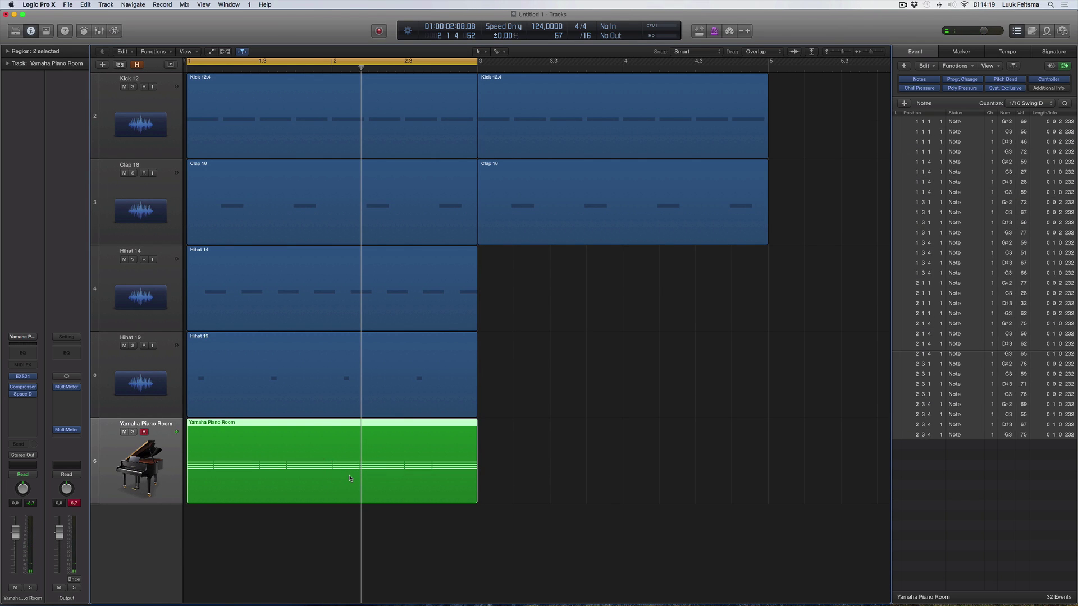
{"action": "key", "text": "super+z"}
{"action": "double_click", "coordinate": [349, 478]}
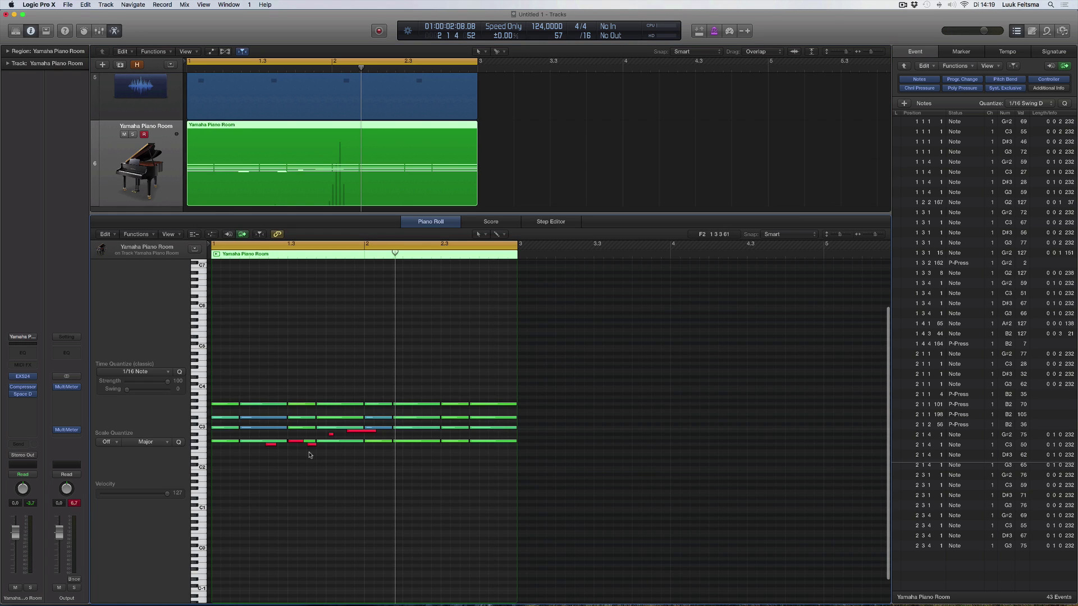
{"action": "key", "text": "super+z"}
{"action": "key", "text": "super+z"}
{"action": "key", "text": "x"}
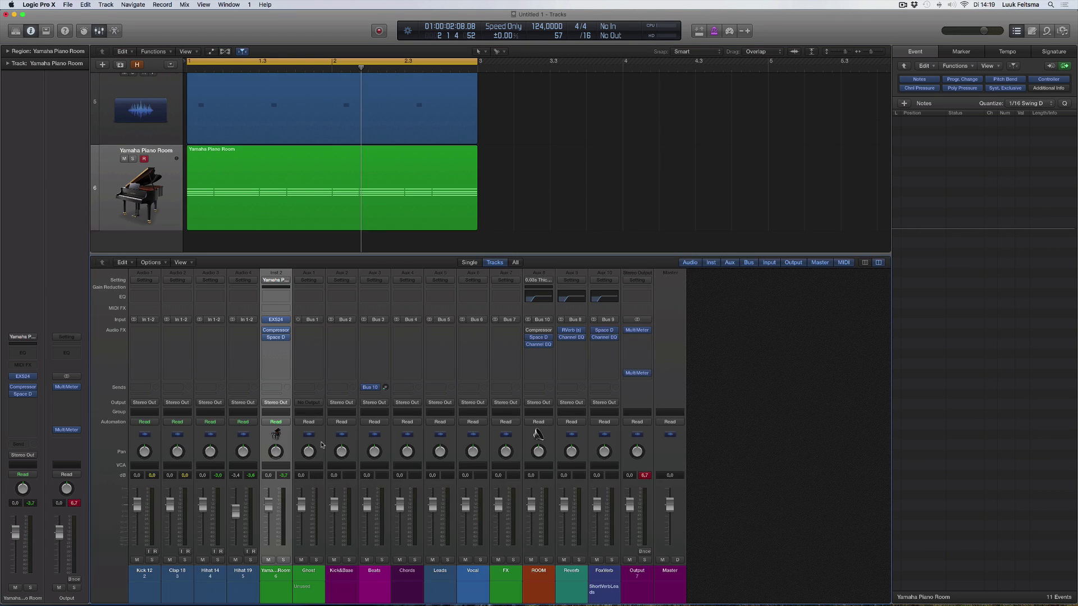
{"action": "key", "text": "x"}
{"action": "mouse_move", "coordinate": [297, 452]}
{"action": "left_mouse_down"}
{"action": "mouse_move", "coordinate": [534, 464]}
{"action": "mouse_move", "coordinate": [692, 452]}
{"action": "mouse_move", "coordinate": [281, 457]}
{"action": "mouse_move", "coordinate": [297, 462]}
{"action": "left_mouse_up"}
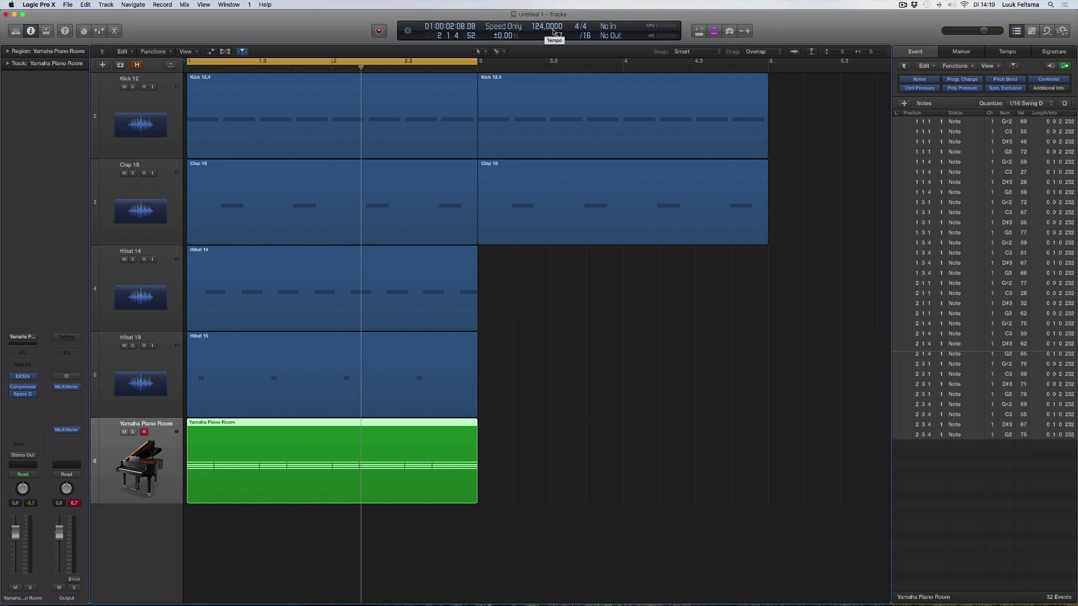
- Turn on varispeed in speed-and-pitch mode, displayed as resulting tempo
{"action": "left_click", "coordinate": [508, 31]}
{"action": "left_click", "coordinate": [509, 31]}
{"action": "left_click", "coordinate": [509, 31]}
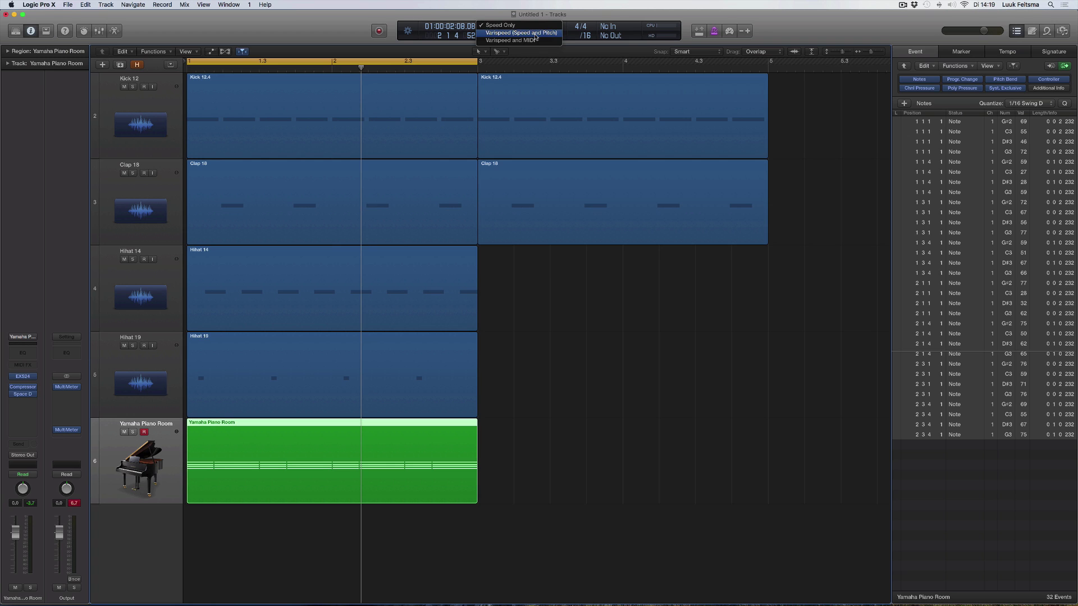
{"action": "left_click", "coordinate": [535, 35]}
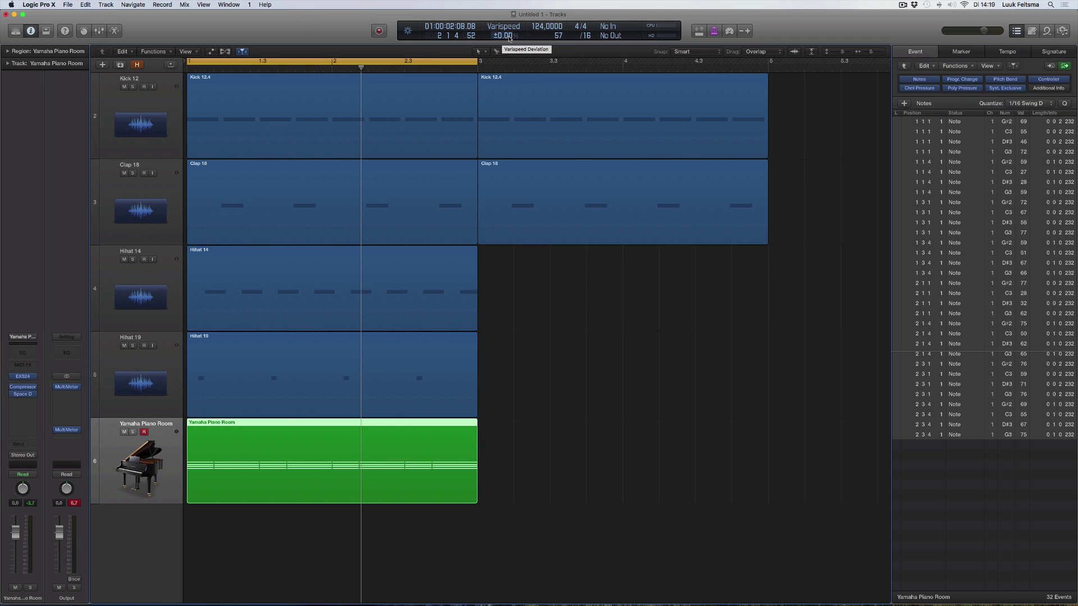
{"action": "left_click", "coordinate": [516, 37]}
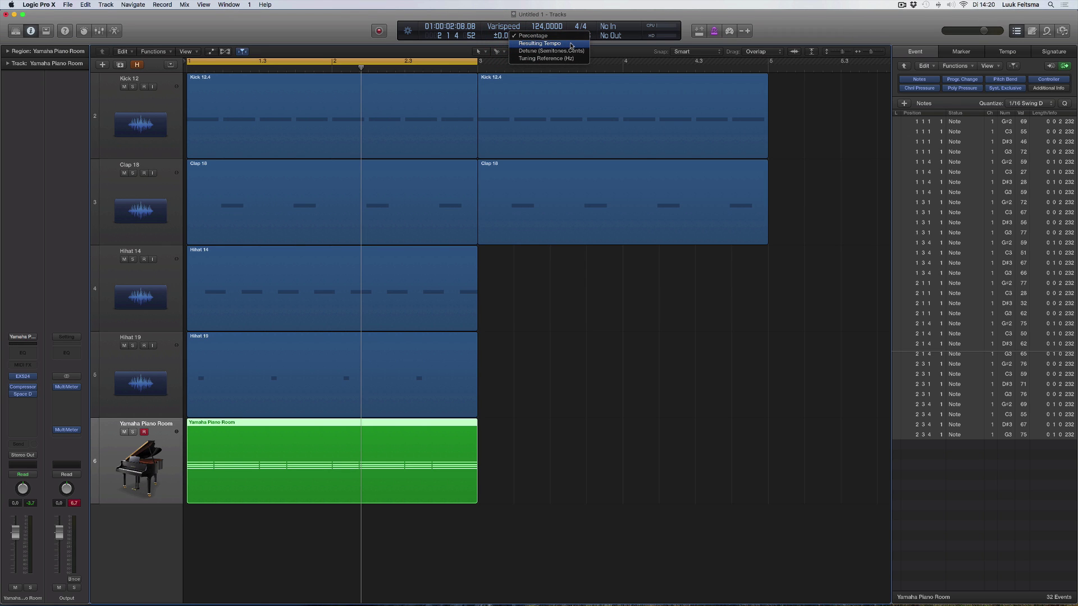
{"action": "left_click", "coordinate": [570, 45]}
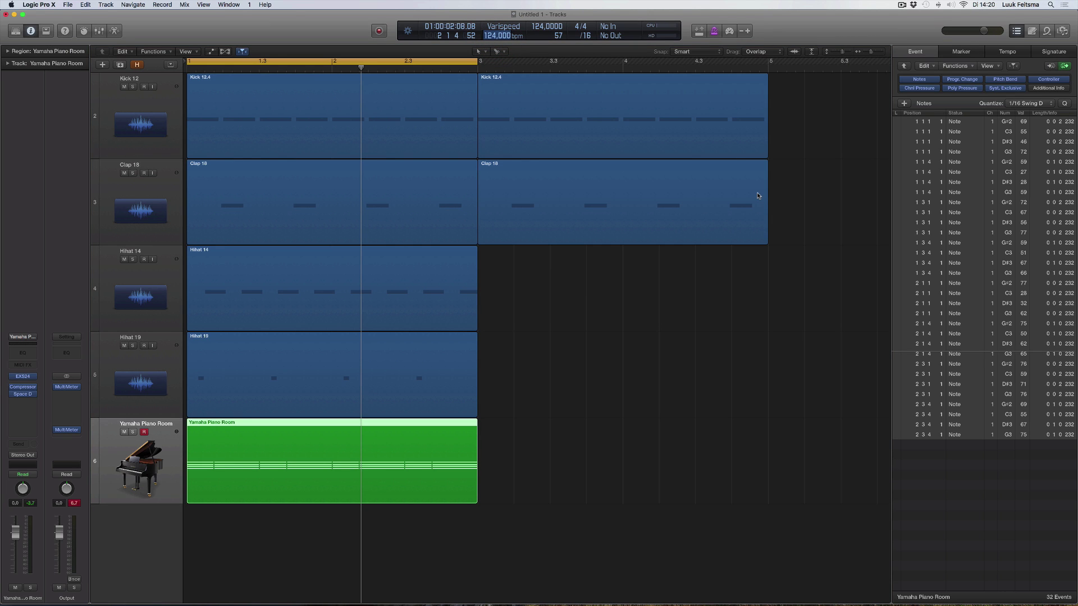
{"action": "left_click", "coordinate": [744, 31]}
- Play the arrangement while setting the resulting tempo to 110 bpm, then stop
{"action": "key", "text": "space"}
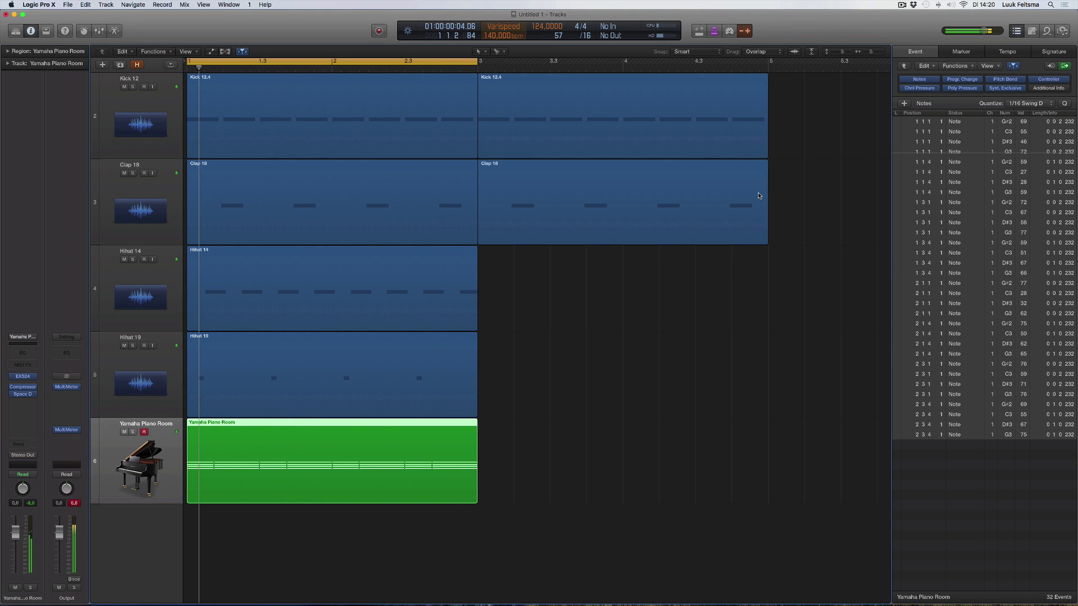
{"action": "double_click", "coordinate": [495, 37]}
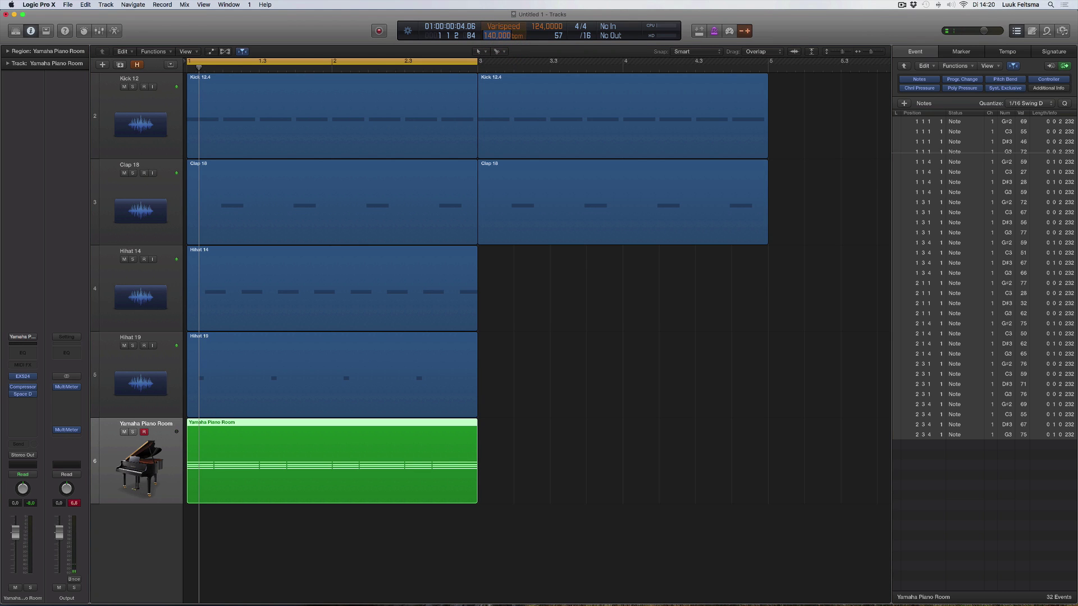
{"action": "type", "text": "110"}
{"action": "key", "text": "Return"}
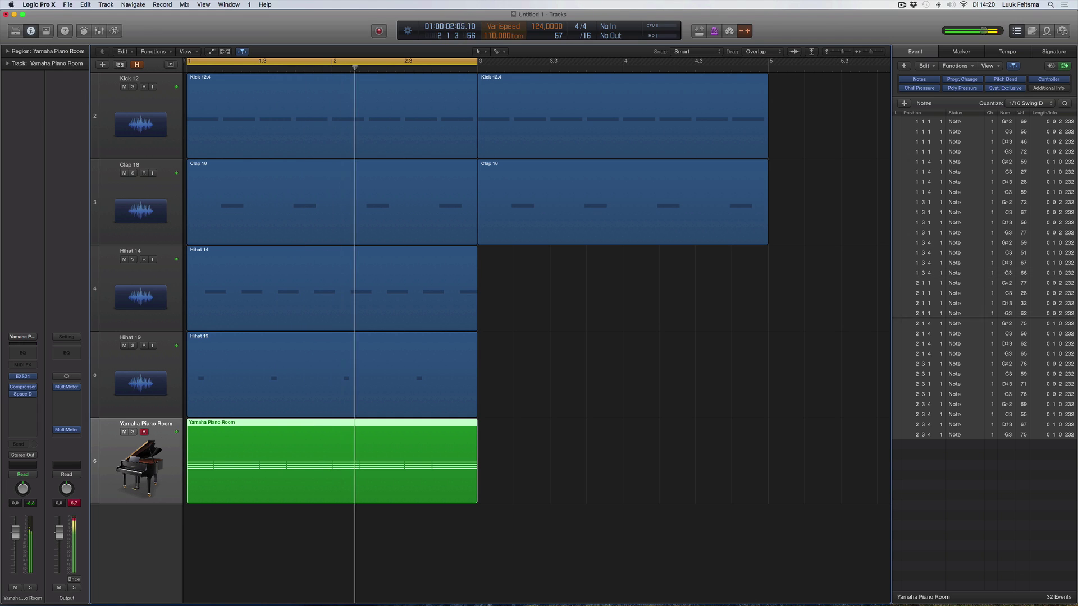
{"action": "key", "text": "space"}
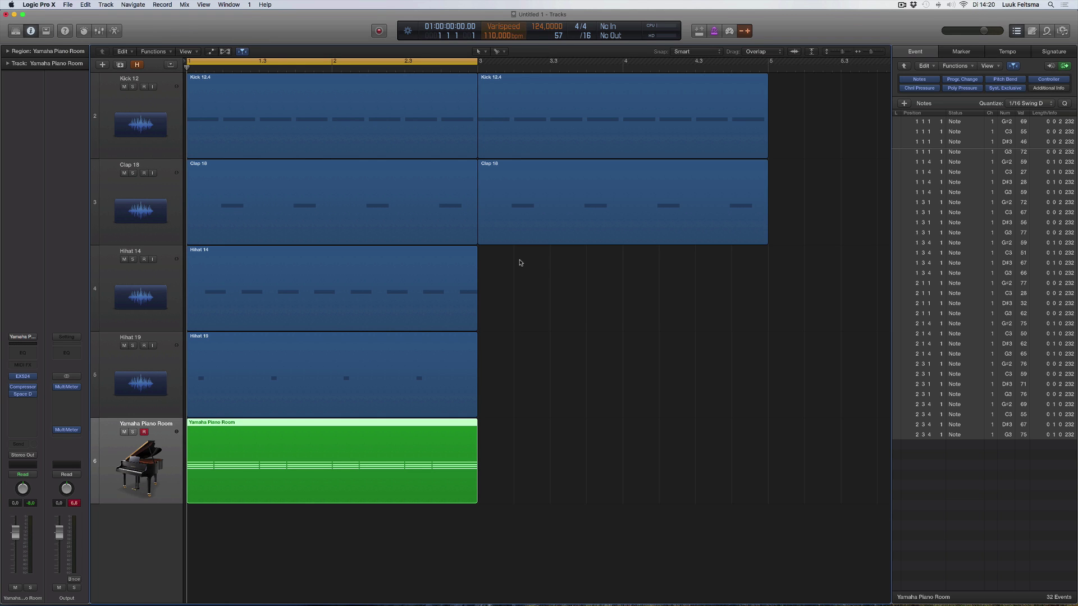
- Delete the Kick 12.4 and Clap 18 regions at bar 3 and open the Key Commands editor
{"action": "left_click_drag", "start_coordinate": [521, 263], "coordinate": [517, 120]}
{"action": "key", "text": "Delete"}
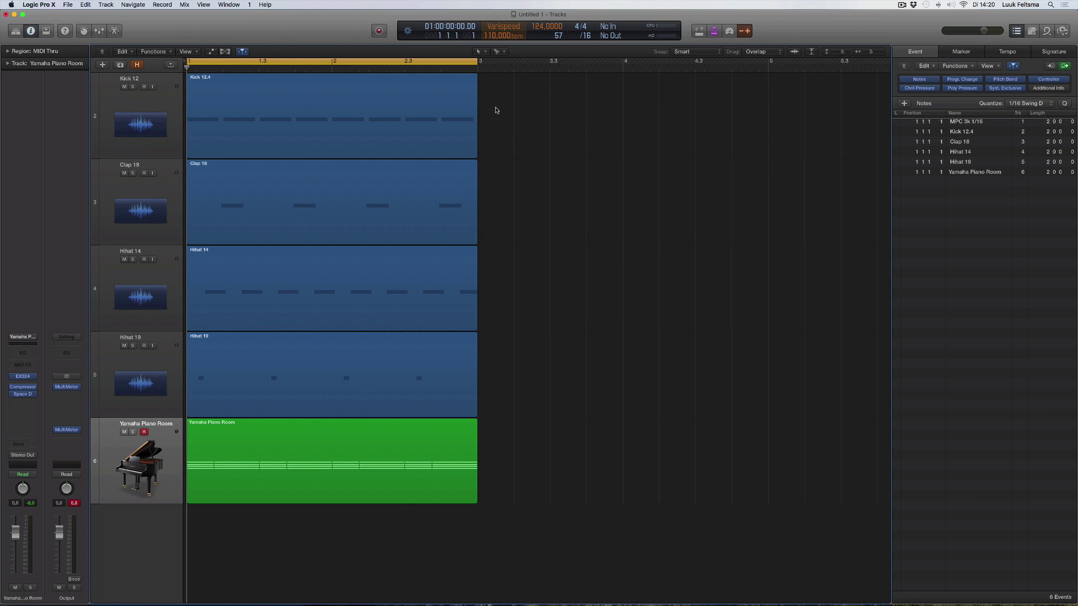
{"action": "left_click", "coordinate": [40, 4]}
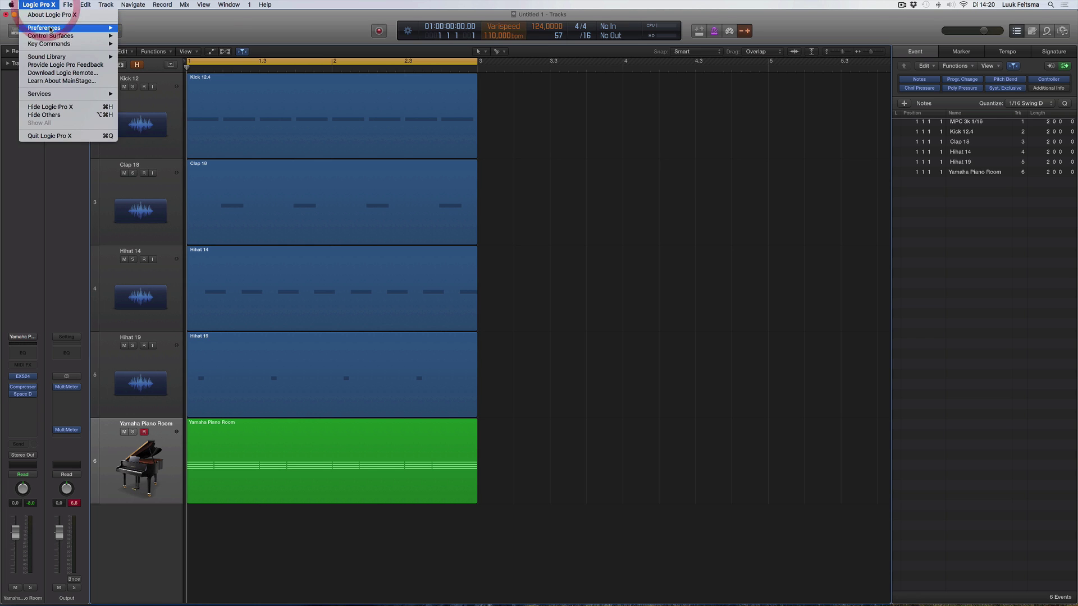
{"action": "left_click", "coordinate": [39, 5]}
{"action": "left_click", "coordinate": [40, 5]}
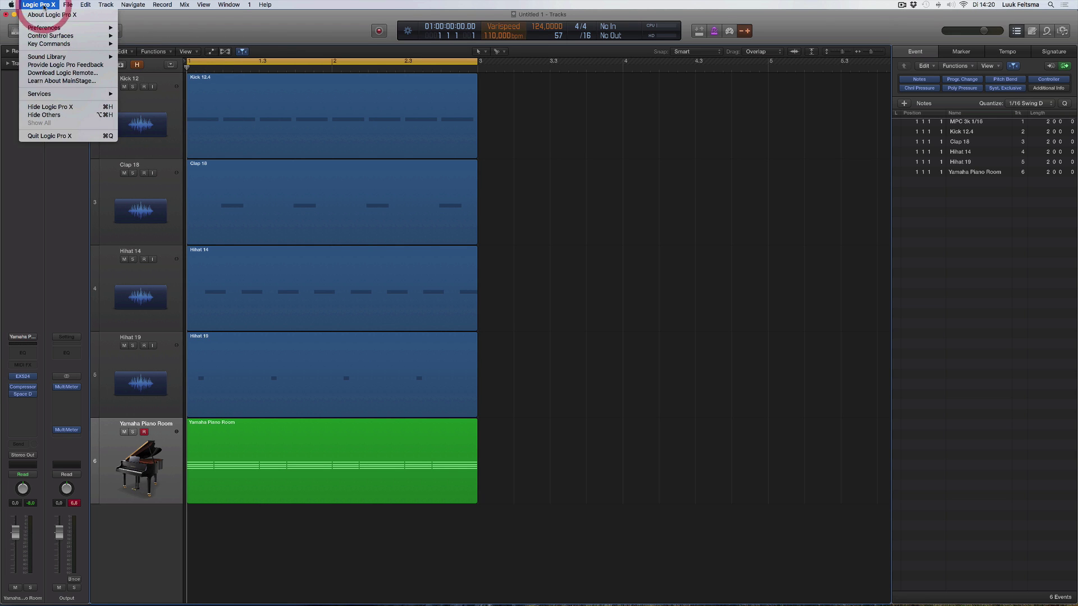
{"action": "mouse_move", "coordinate": [47, 28]}
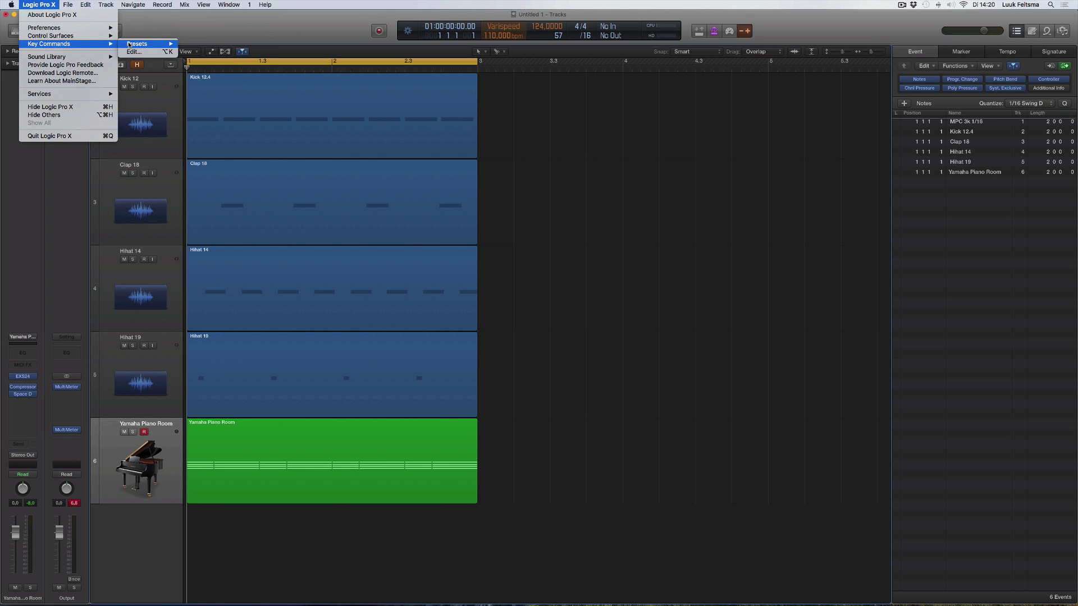
{"action": "left_click", "coordinate": [135, 52]}
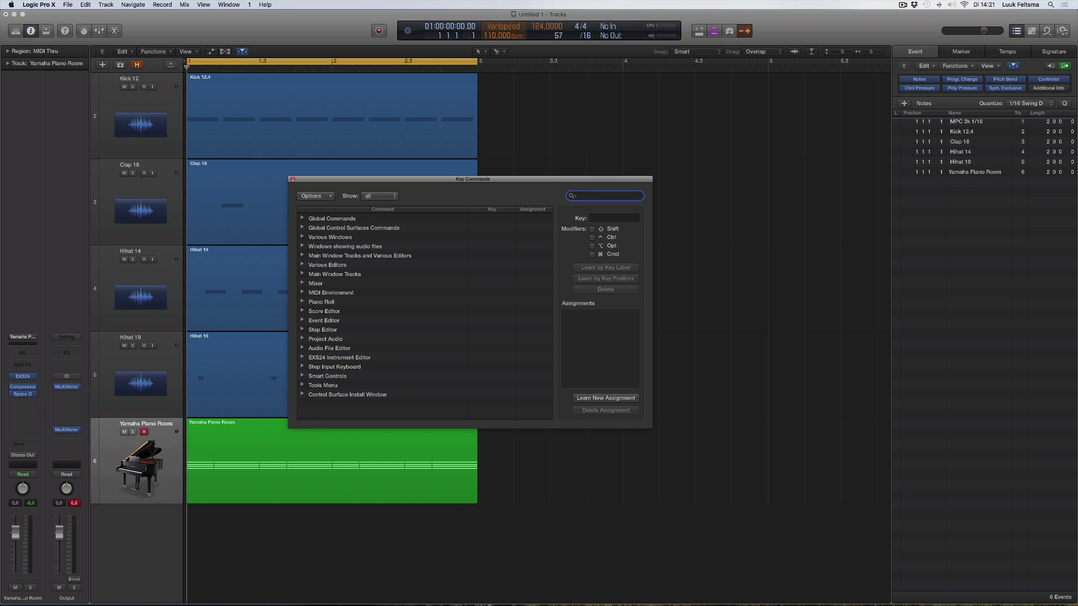
- Search key commands for 'folder', 'merge' and 'join', inspecting Pack Folder and Join Regions/Notes
{"action": "type", "text": "folder"}
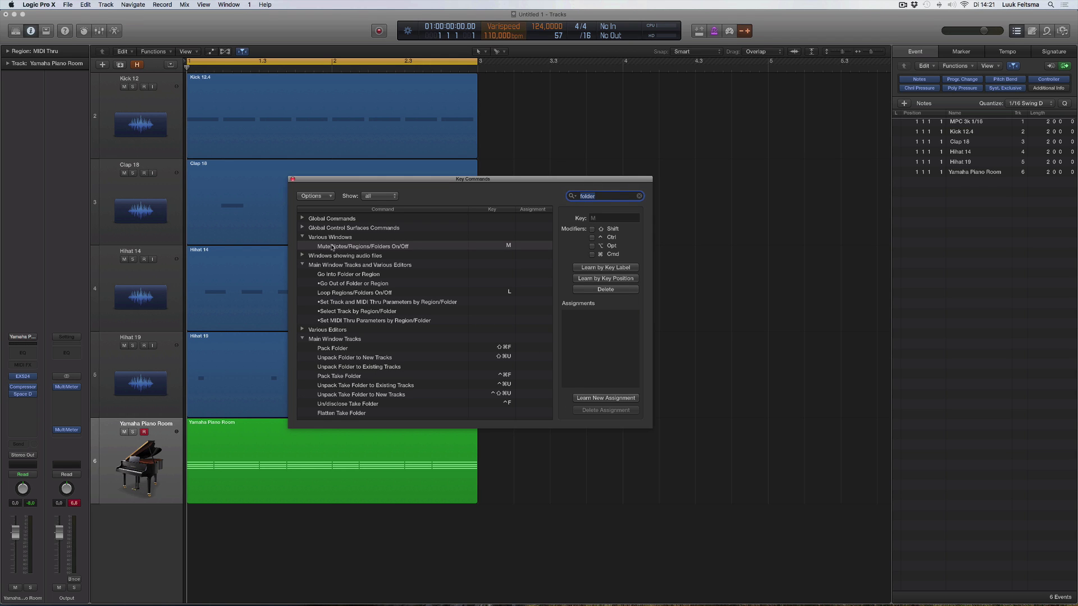
{"action": "left_click", "coordinate": [339, 349]}
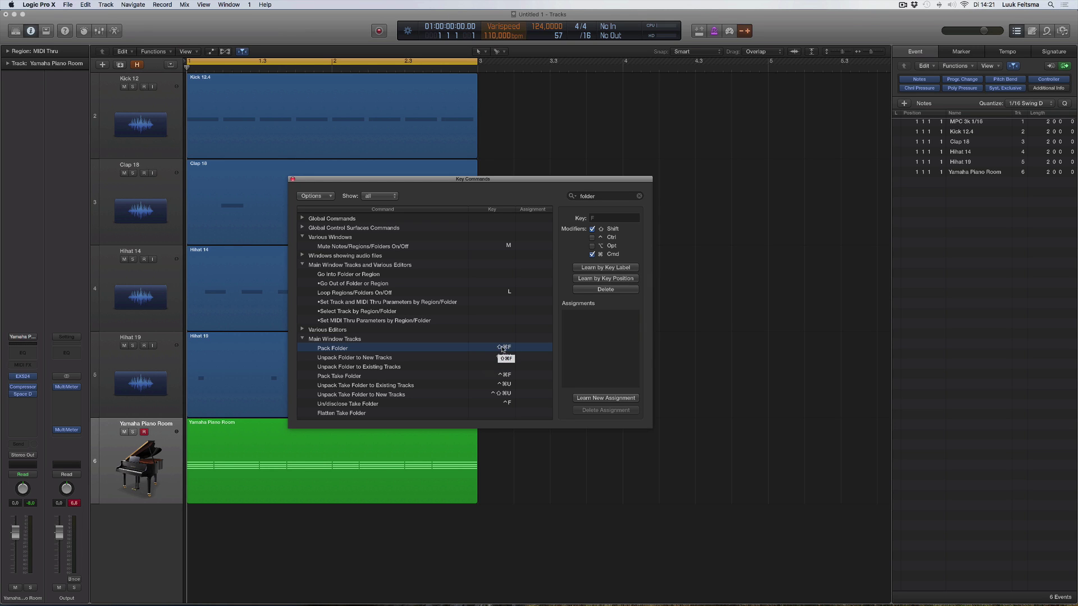
{"action": "double_click", "coordinate": [604, 193]}
{"action": "type", "text": "merge"}
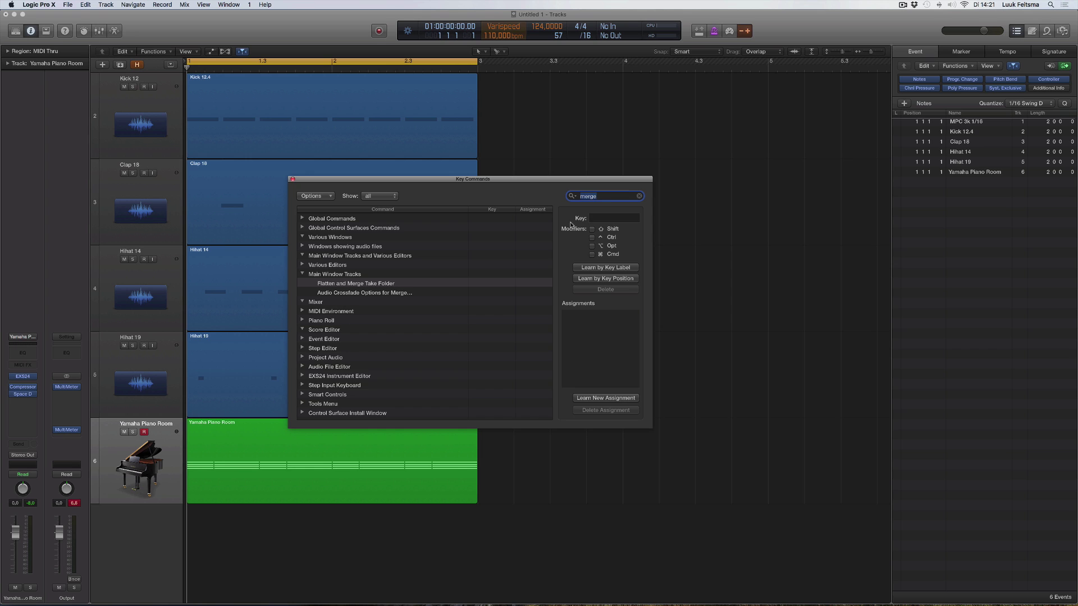
{"action": "double_click", "coordinate": [607, 196]}
{"action": "type", "text": "join"}
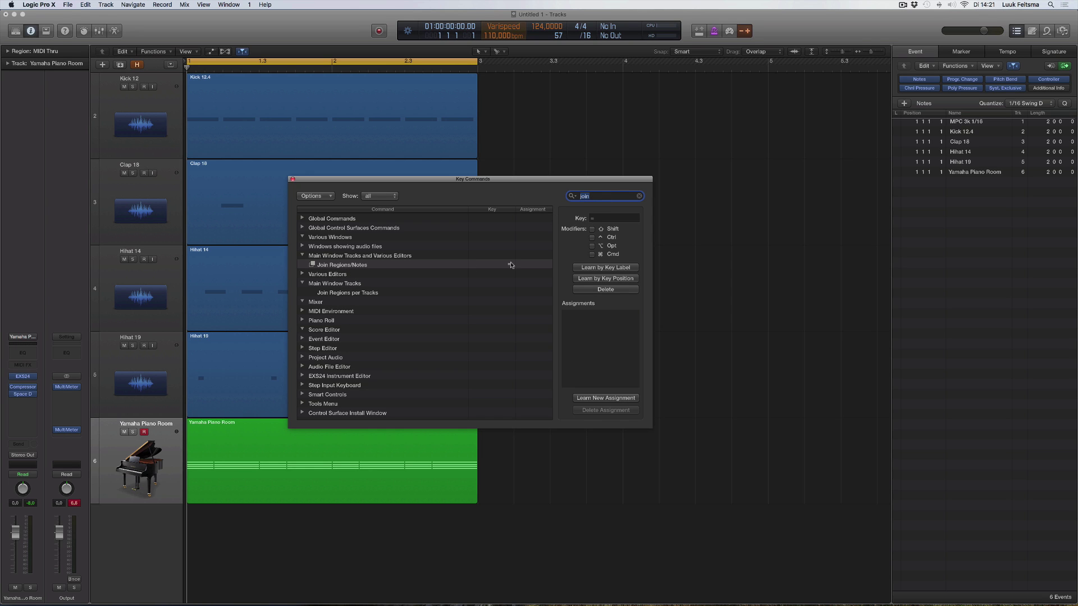
{"action": "left_click", "coordinate": [508, 264]}
- Search key commands for 'legato', move the window right, then close the editor
{"action": "left_click", "coordinate": [624, 196]}
{"action": "key", "text": "BackSpace"}
{"action": "type", "text": "legato"}
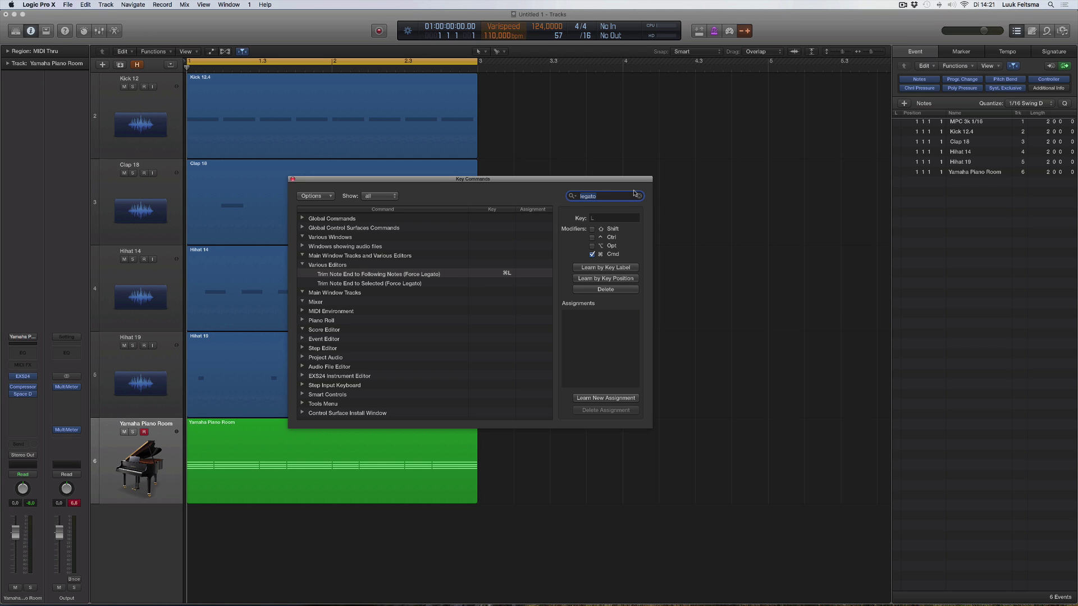
{"action": "left_click_drag", "start_coordinate": [577, 180], "coordinate": [767, 76]}
{"action": "left_click", "coordinate": [483, 75]}
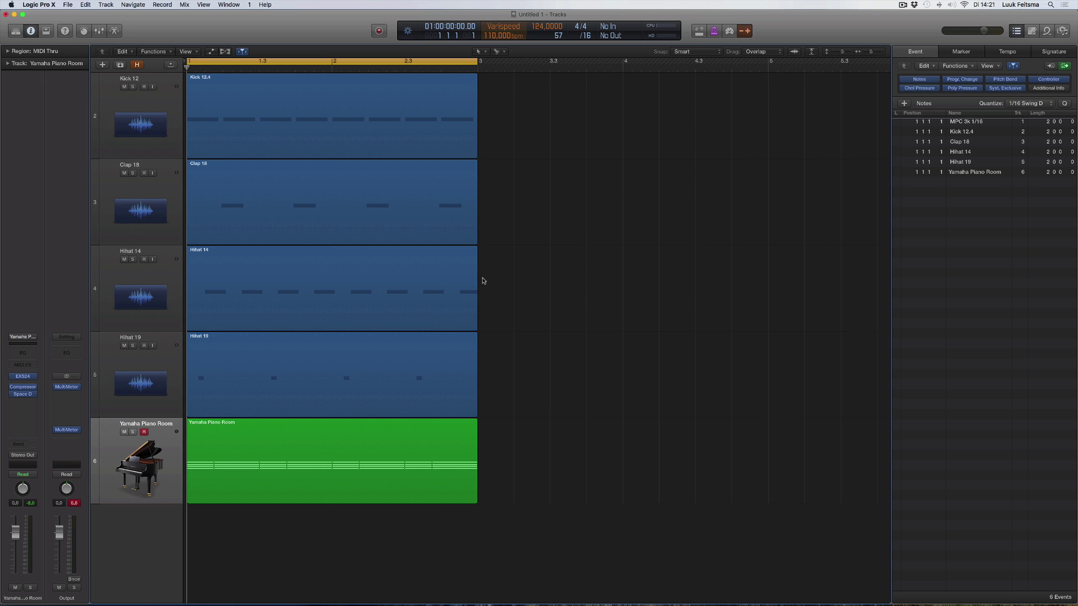
- Shrink the track heights, then search the Key Commands editor for 'scissor' and close it
{"action": "key", "text": "super+Up"}
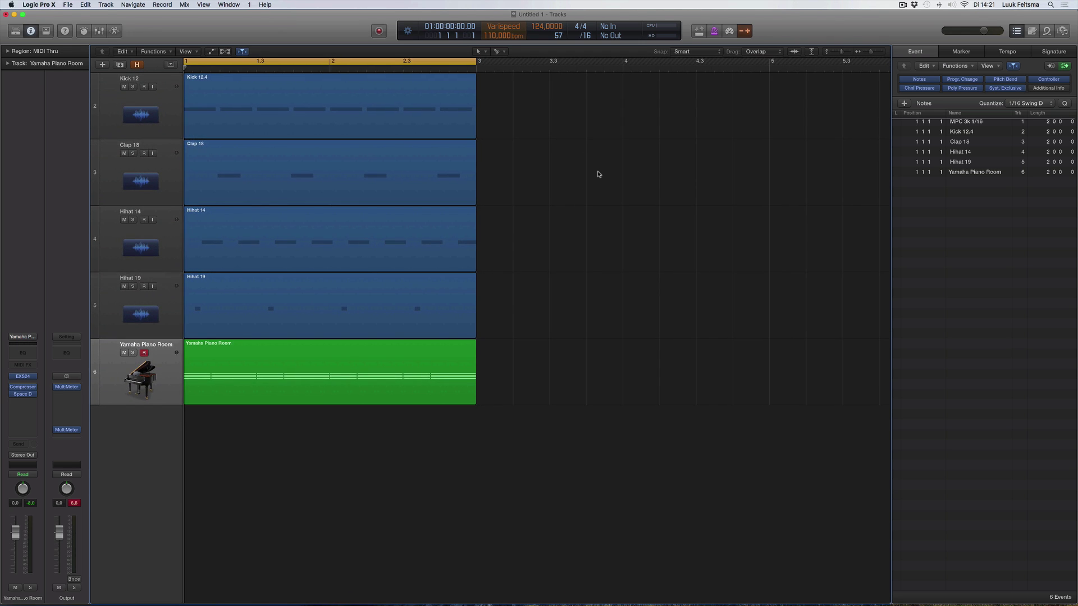
{"action": "left_click", "coordinate": [40, 5]}
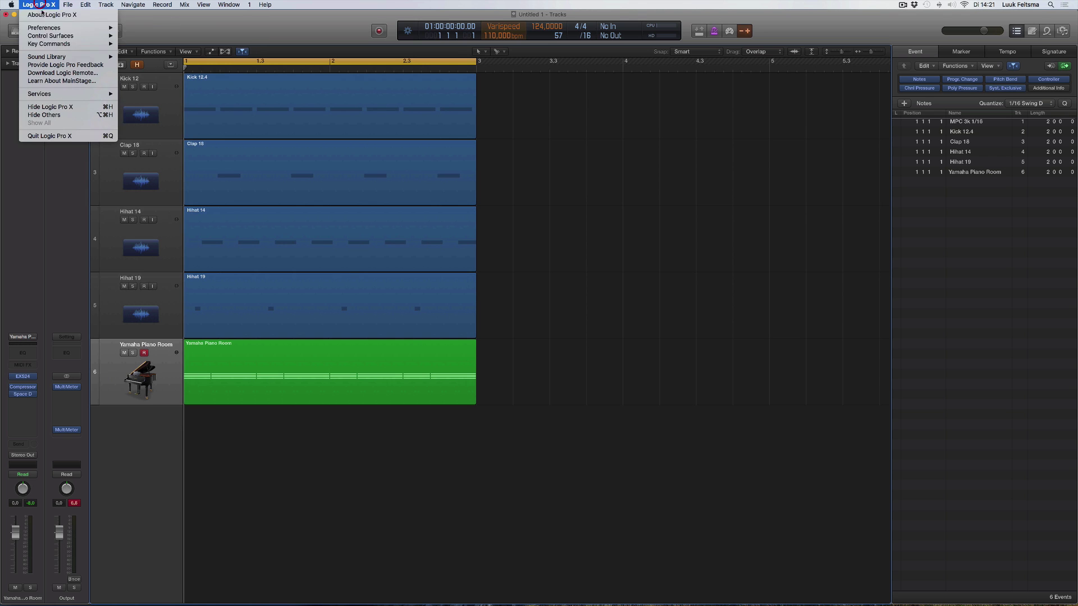
{"action": "mouse_move", "coordinate": [50, 43]}
{"action": "left_click", "coordinate": [133, 52]}
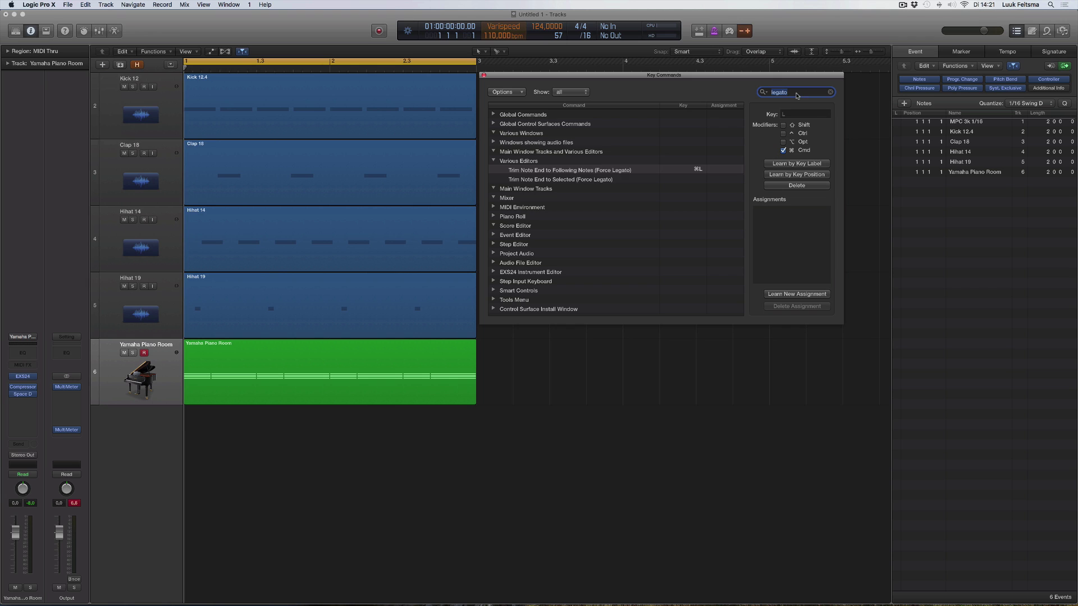
{"action": "type", "text": "scissor"}
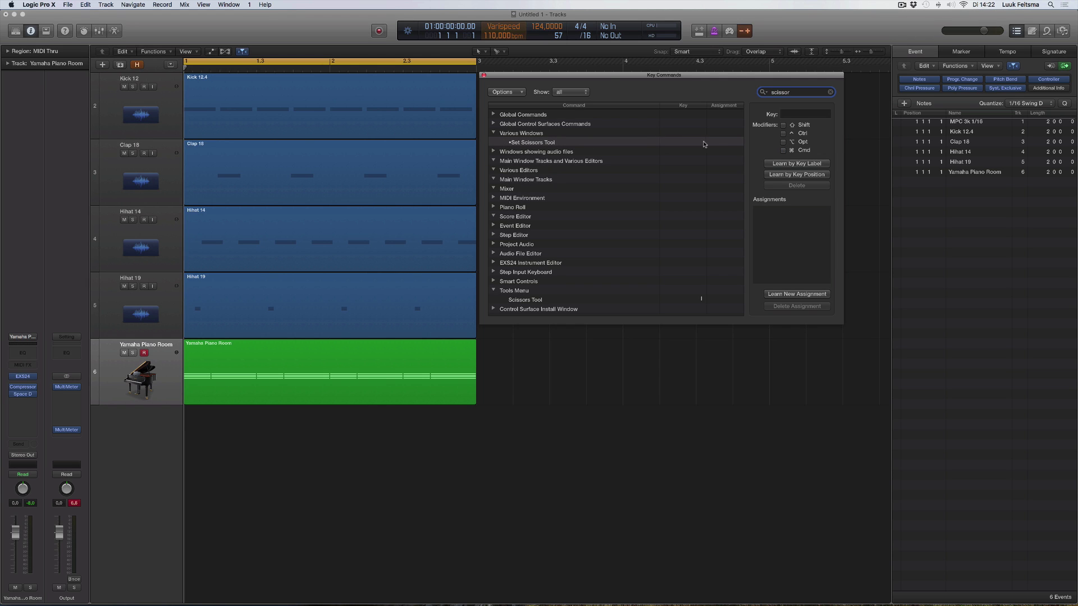
{"action": "left_click", "coordinate": [484, 76]}
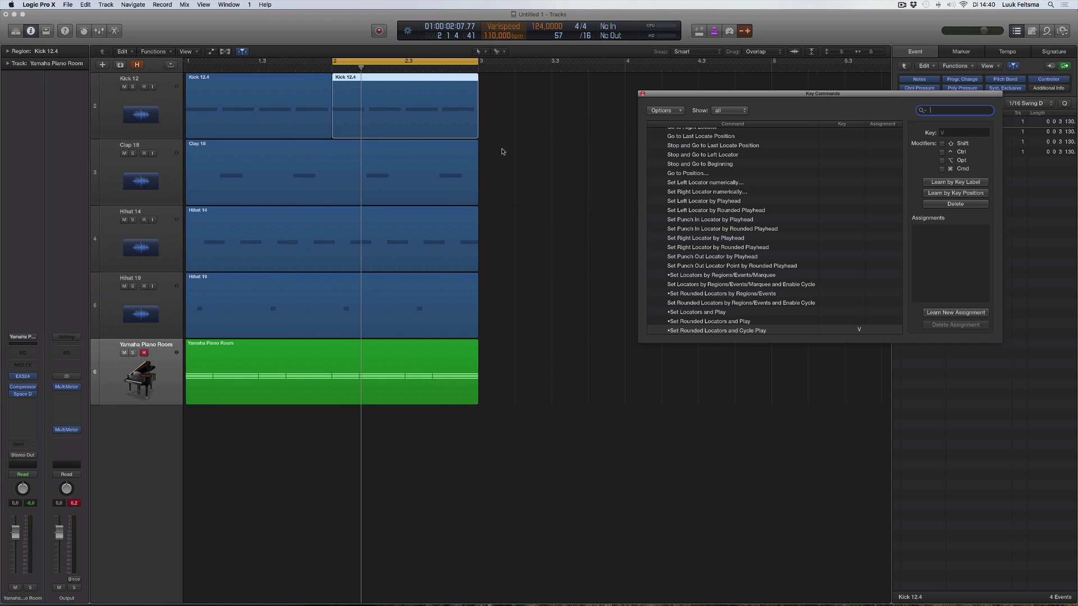
- Set the locators and cycle playback over only the second Kick 12.4 region
{"action": "left_click", "coordinate": [268, 106], "text": "shift"}
{"action": "key", "text": "v"}
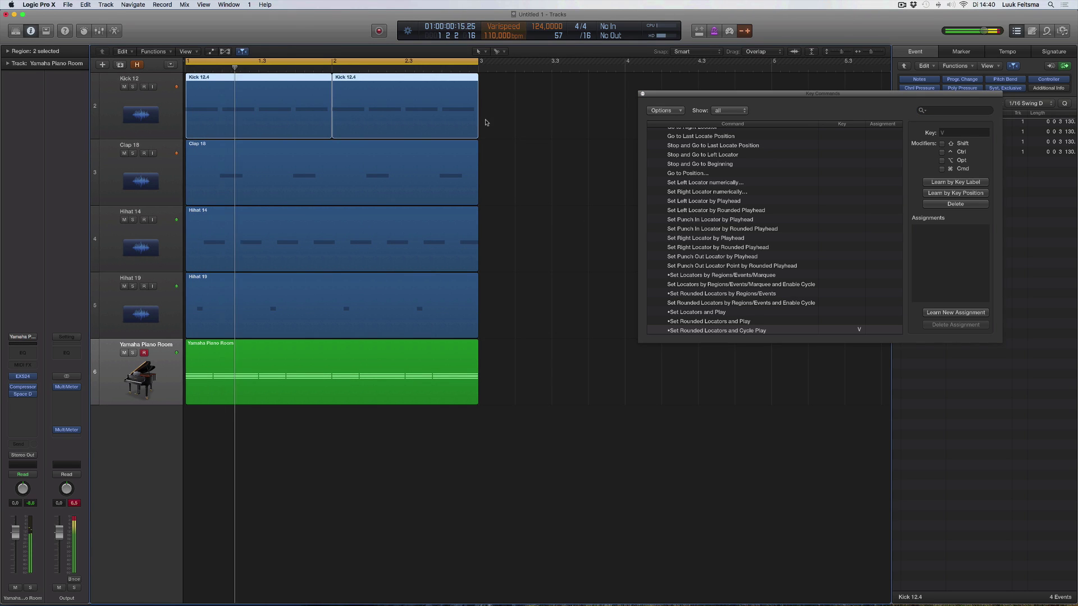
{"action": "left_click", "coordinate": [414, 110]}
{"action": "key", "text": "v"}
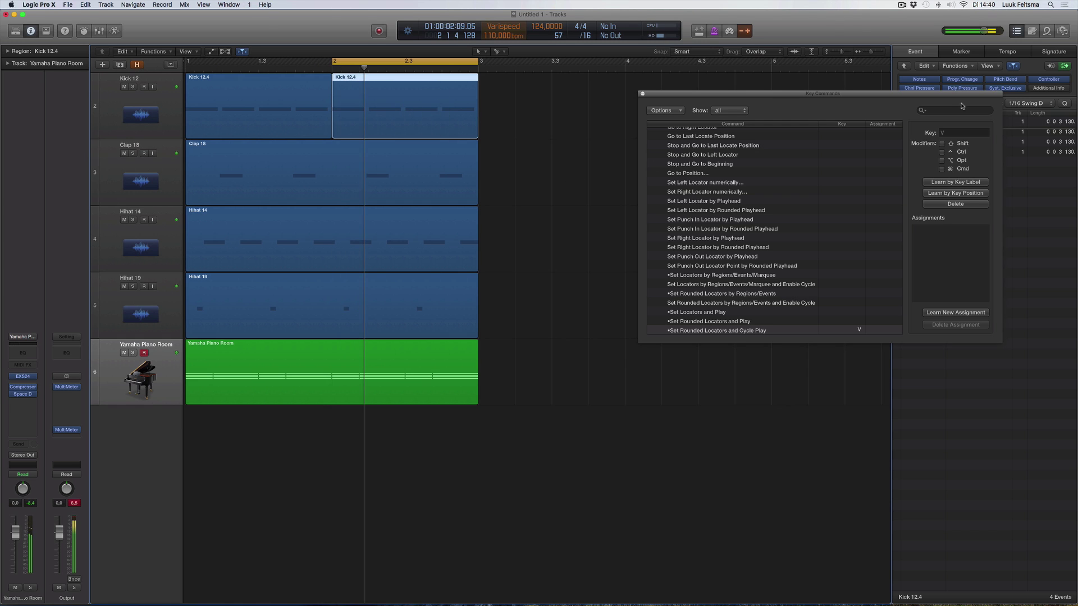
- Search key commands for 'cycle', browse the results, and move the window left
{"action": "left_click", "coordinate": [950, 111]}
{"action": "type", "text": "cycle"}
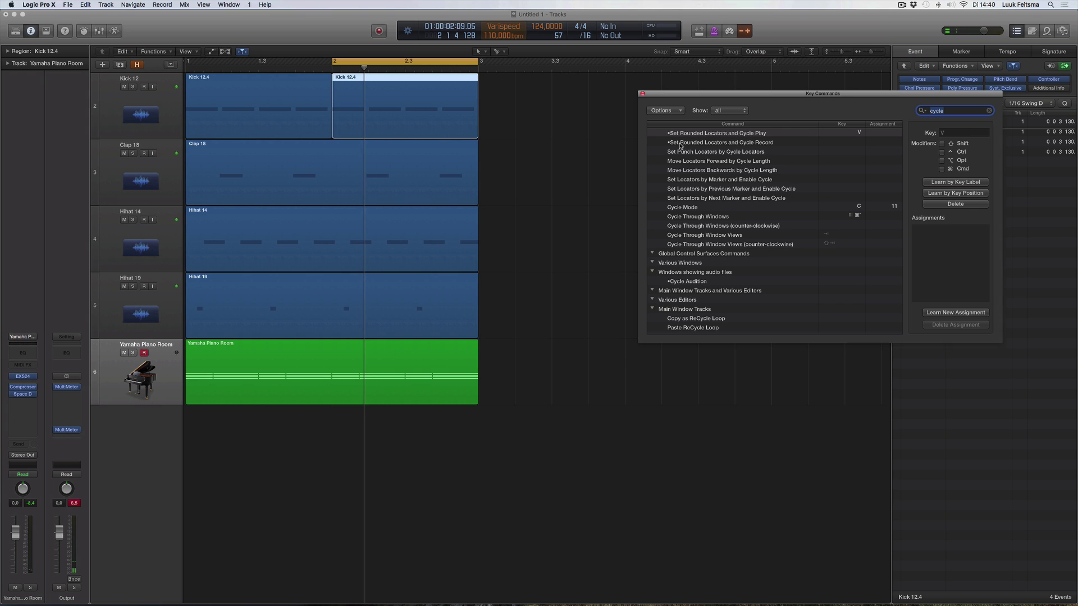
{"action": "scroll", "coordinate": [725, 136], "scroll_direction": "down", "scroll_amount": 1}
{"action": "scroll", "coordinate": [784, 136], "scroll_direction": "up", "scroll_amount": 3}
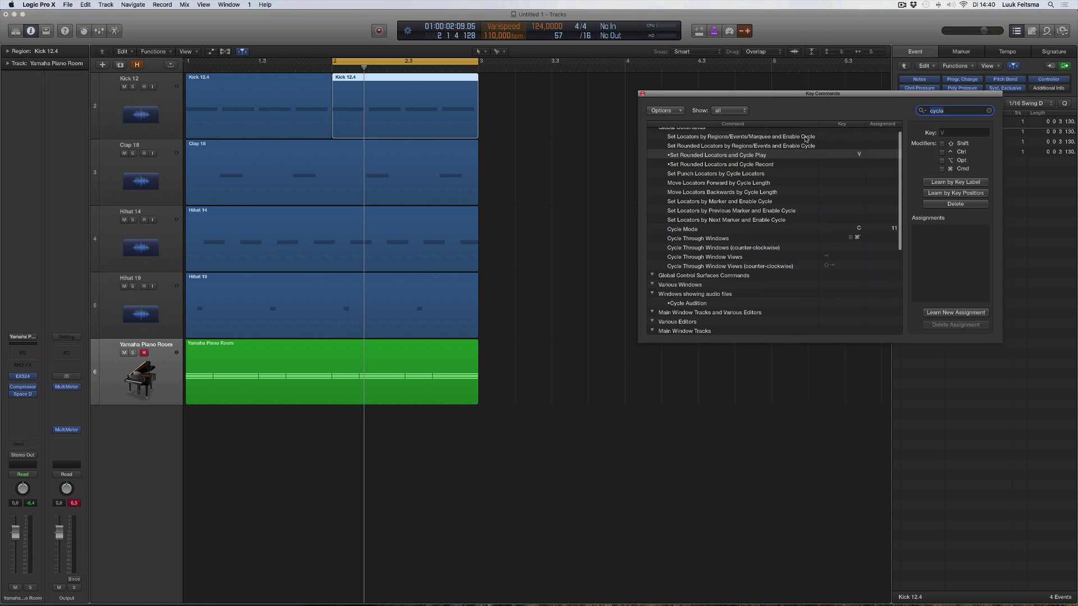
{"action": "scroll", "coordinate": [859, 164], "scroll_direction": "down", "scroll_amount": 1}
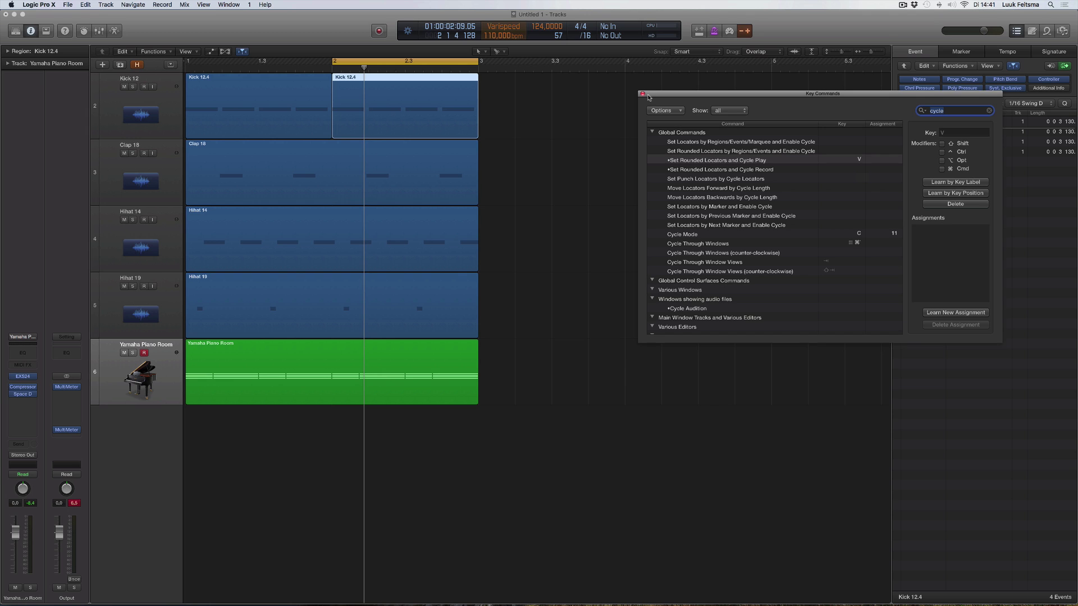
{"action": "left_click_drag", "start_coordinate": [663, 93], "coordinate": [552, 90]}
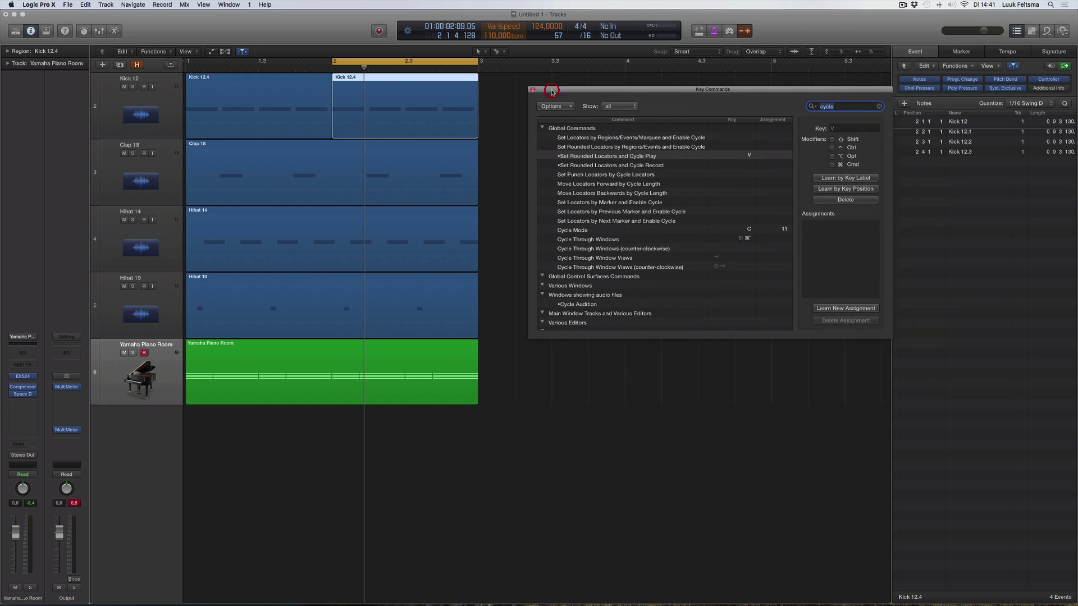